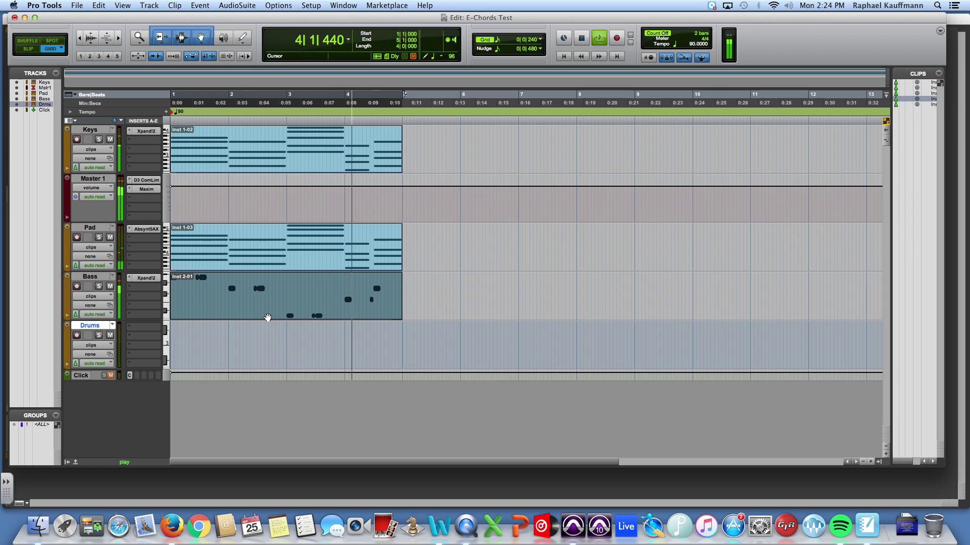
# - Stop playback, insert the Battery 4-AAX instrument on the Drums track, and reposition its plug-in window over the tracks
pyautogui.press('space')
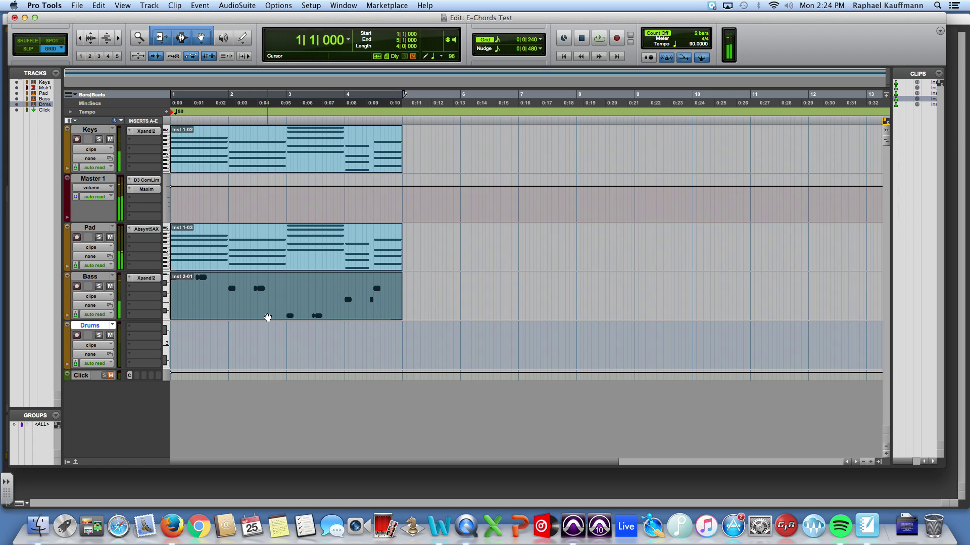
pyautogui.click(134, 330)
pyautogui.moveTo(162, 347)
pyautogui.moveTo(225, 441)
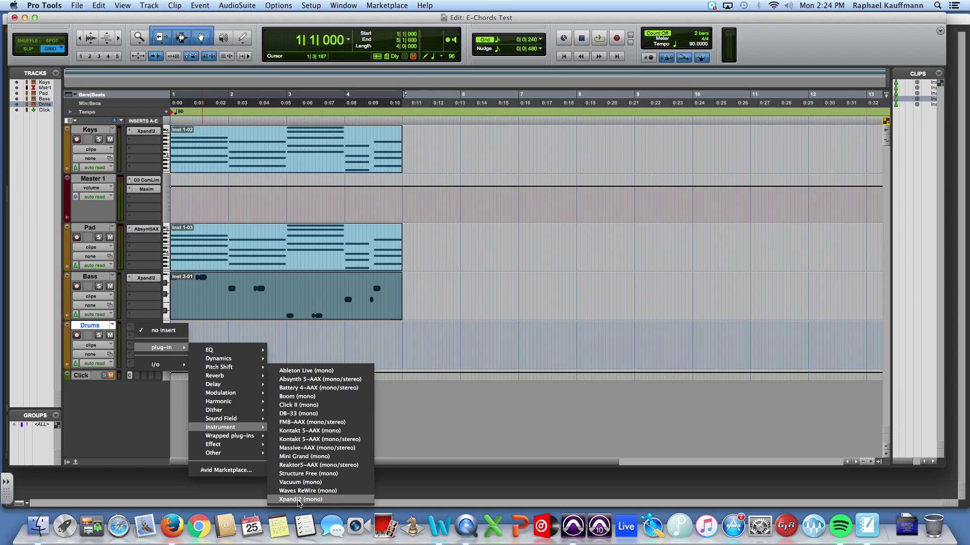
pyautogui.click(313, 389)
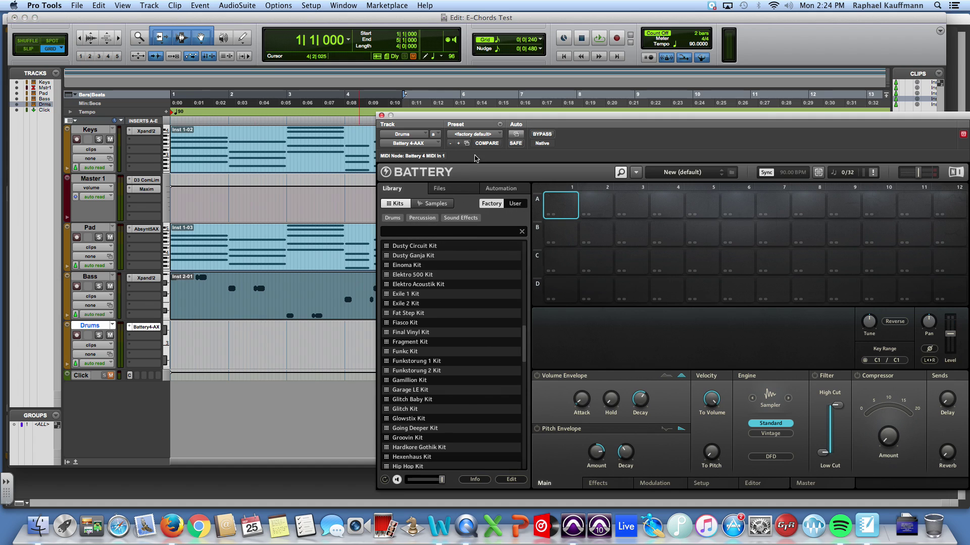
pyautogui.moveTo(486, 118); pyautogui.dragTo(243, 63)
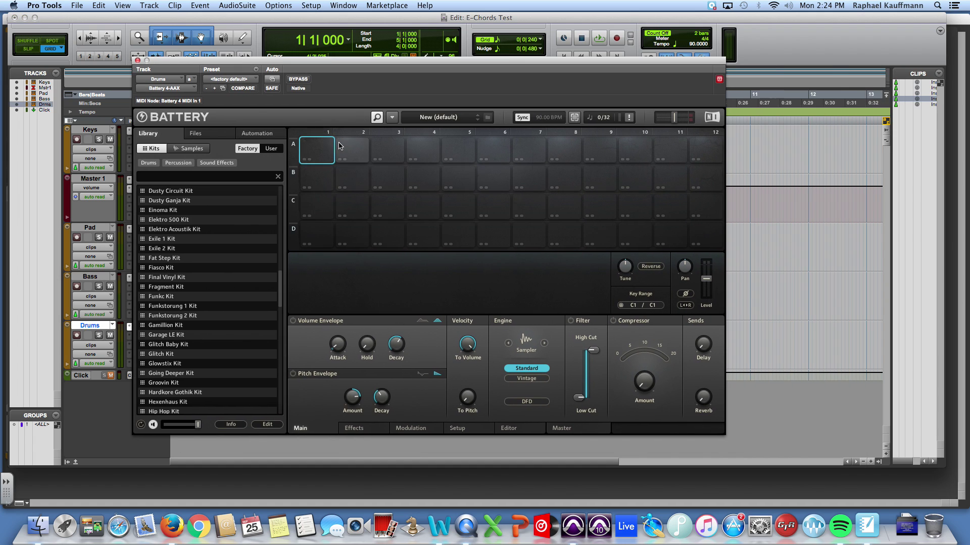
# - Look through Battery's file browser and sample library, and return to the factory kits list
pyautogui.click(387, 150)
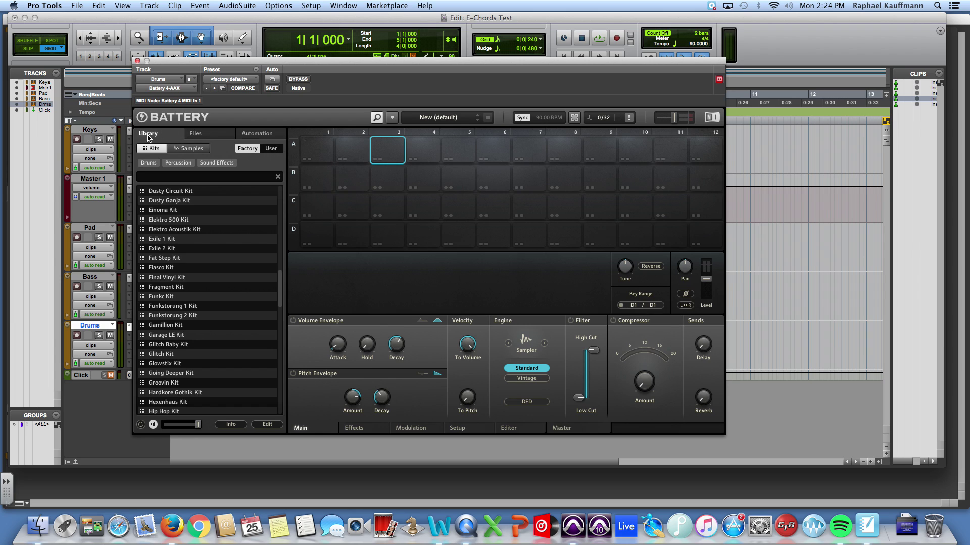
pyautogui.click(195, 134)
pyautogui.click(162, 135)
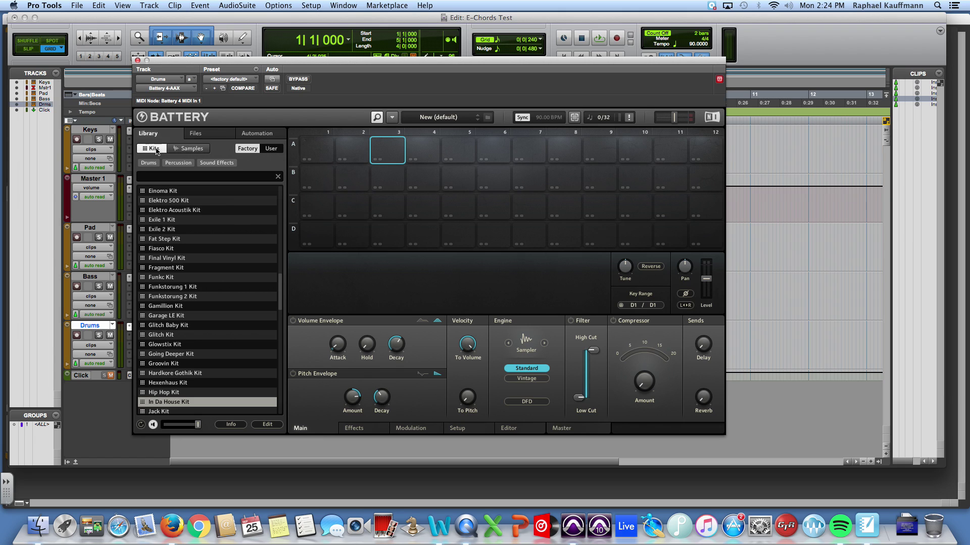
pyautogui.click(150, 149)
pyautogui.click(189, 148)
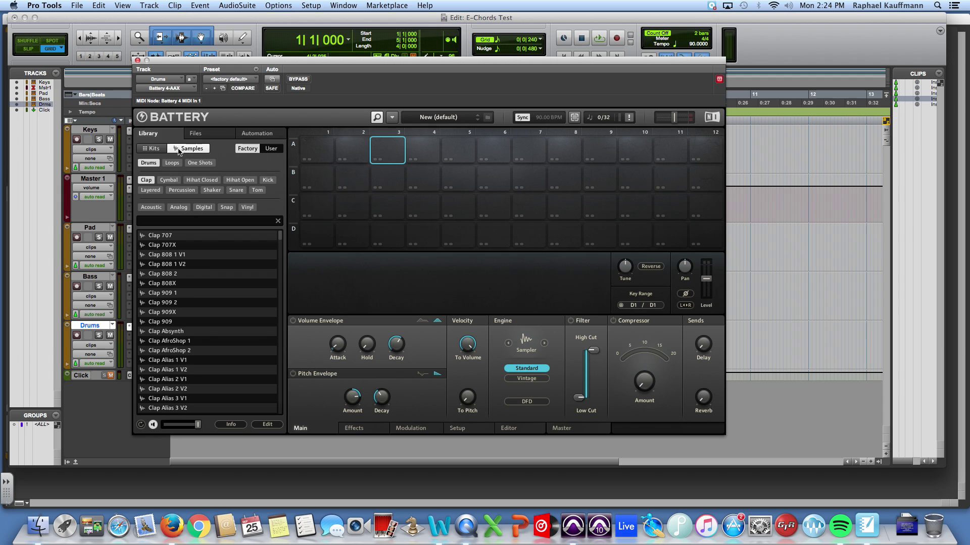
pyautogui.click(149, 149)
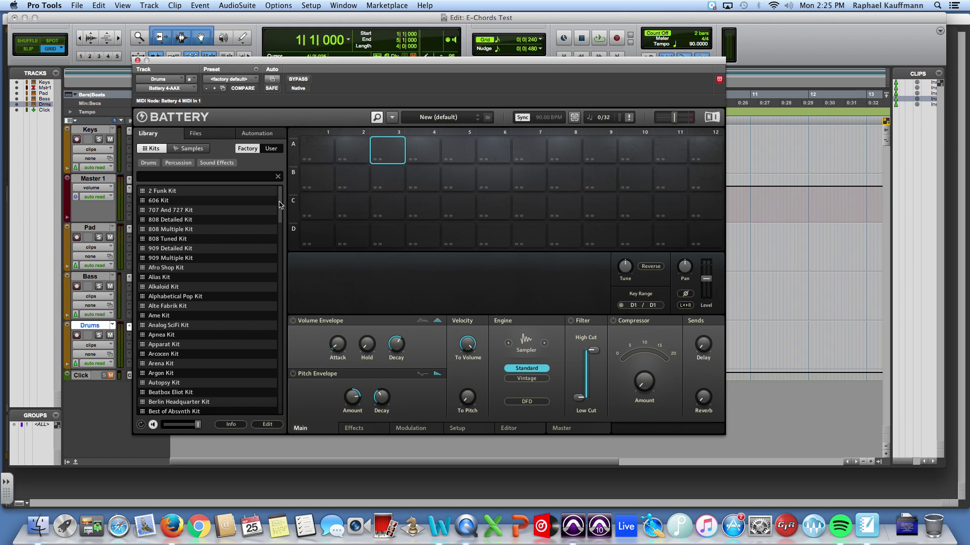
# - Load the 2 Funk Kit and audition its kick cells
pyautogui.doubleClick(164, 191)
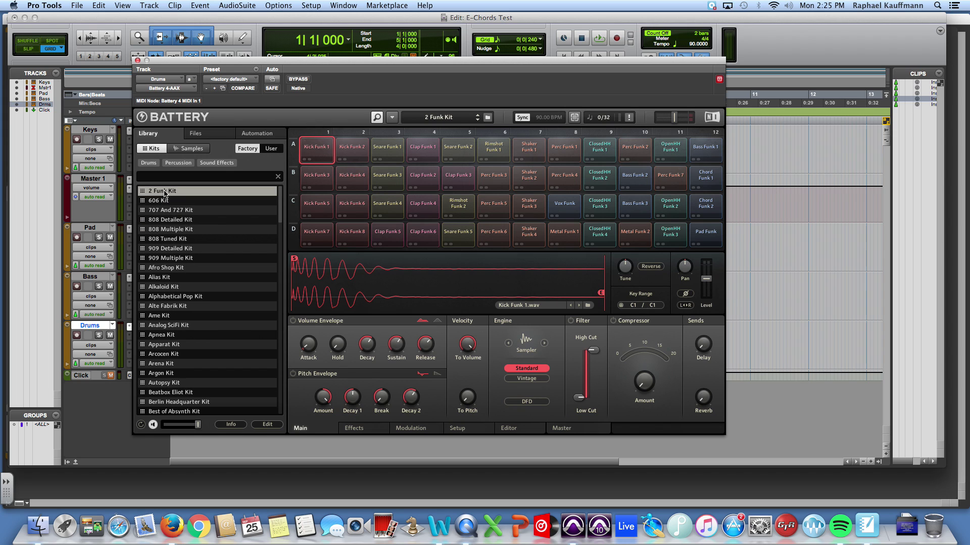
pyautogui.click(325, 150)
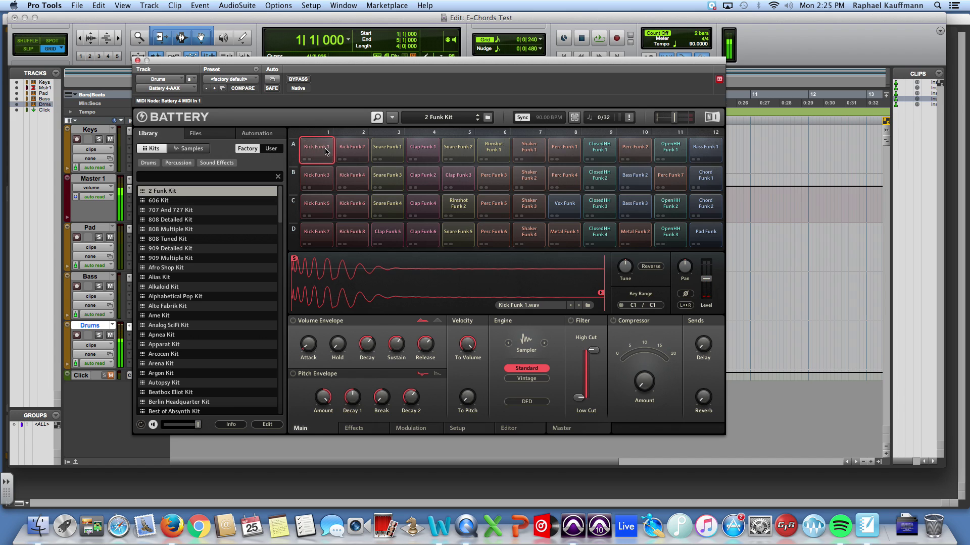
pyautogui.click(349, 152)
pyautogui.click(349, 181)
pyautogui.click(321, 181)
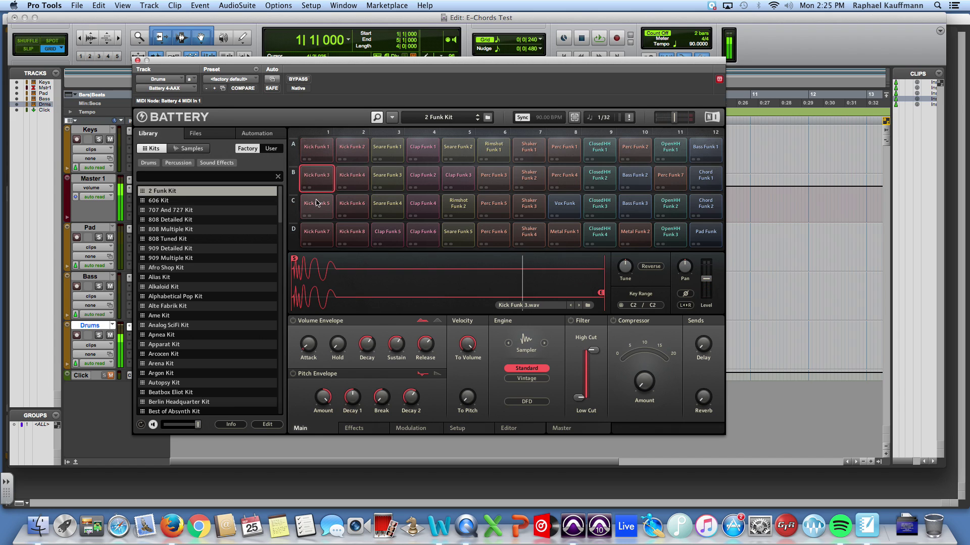
pyautogui.click(317, 203)
pyautogui.click(349, 207)
pyautogui.click(317, 231)
# - Audition the kit's snare, clap and rimshot cells, swapping the positions of Snare Funk 1 and Clap Funk 1
pyautogui.click(386, 205)
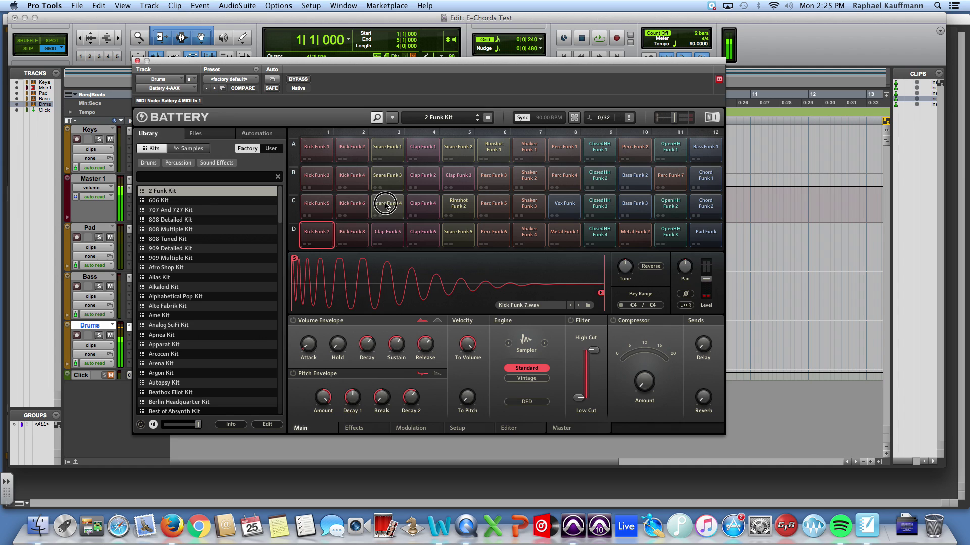
pyautogui.click(388, 180)
pyautogui.moveTo(391, 151); pyautogui.dragTo(421, 151)
pyautogui.click(459, 152)
pyautogui.click(461, 208)
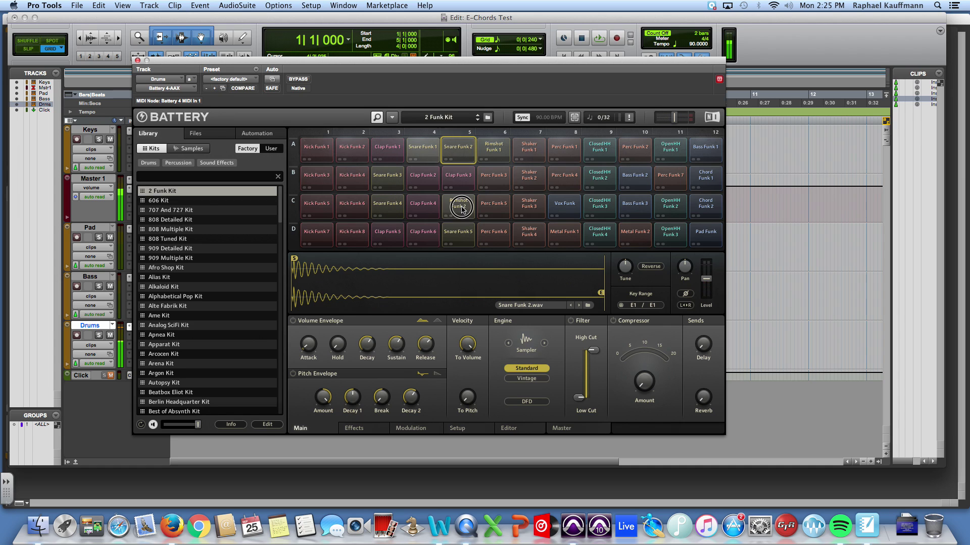
pyautogui.click(424, 178)
pyautogui.click(458, 177)
pyautogui.click(389, 149)
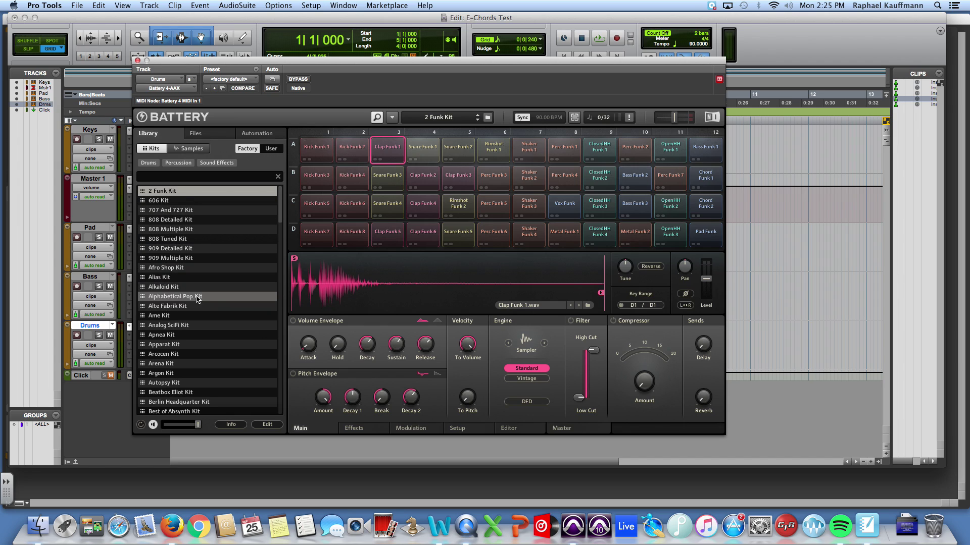
# - Load the Dakeat Kit and audition its kick and snare cells in rows A and B
pyautogui.moveTo(279, 215); pyautogui.dragTo(278, 256)
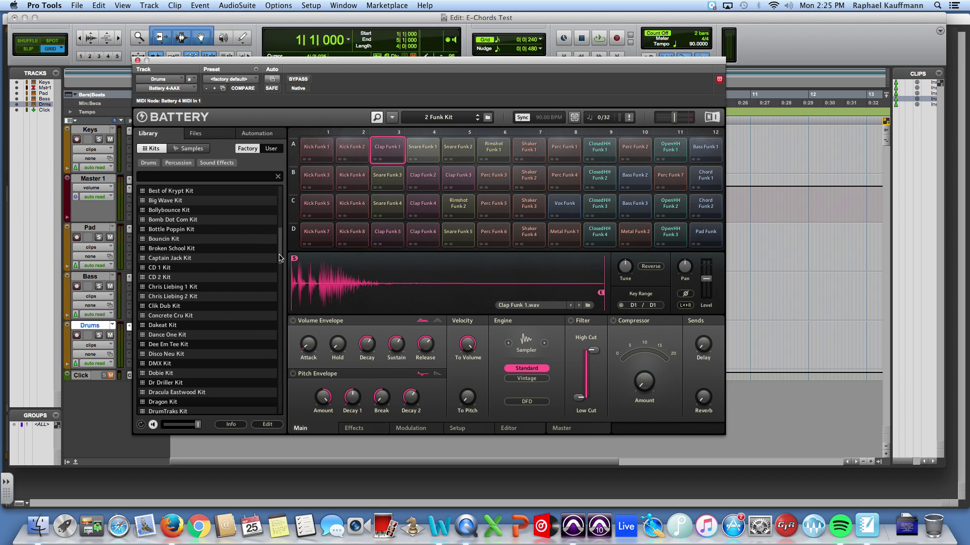
pyautogui.doubleClick(179, 326)
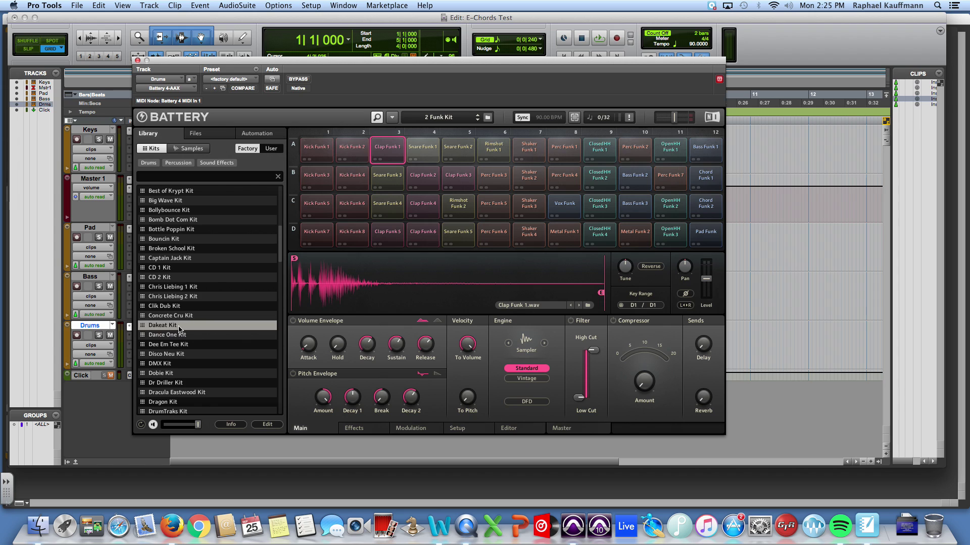
pyautogui.click(326, 159)
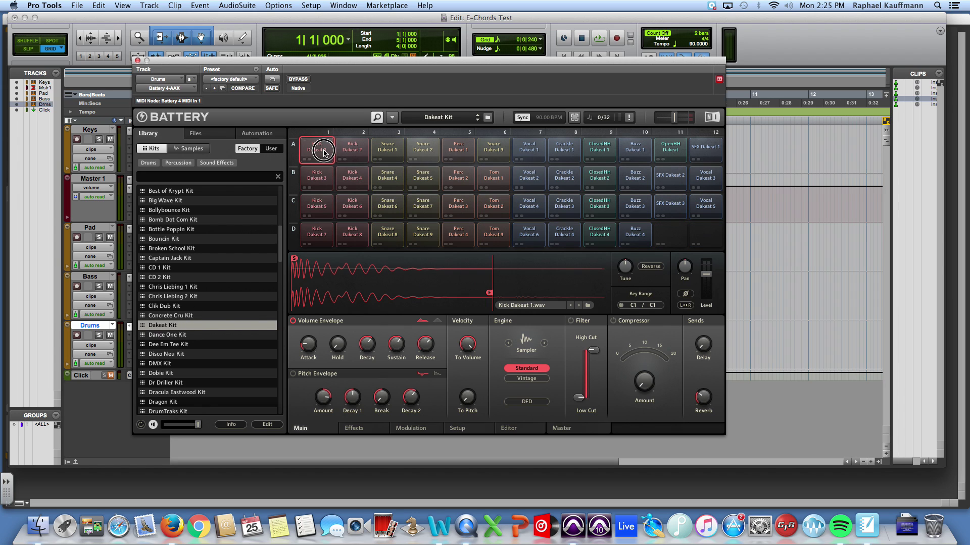
pyautogui.click(387, 150)
pyautogui.click(357, 148)
pyautogui.click(357, 149)
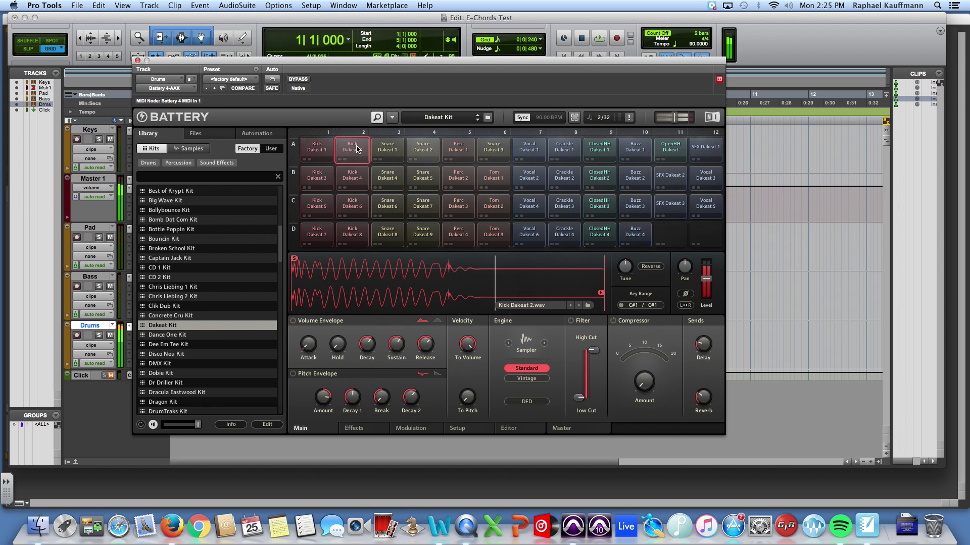
pyautogui.click(423, 149)
pyautogui.click(318, 151)
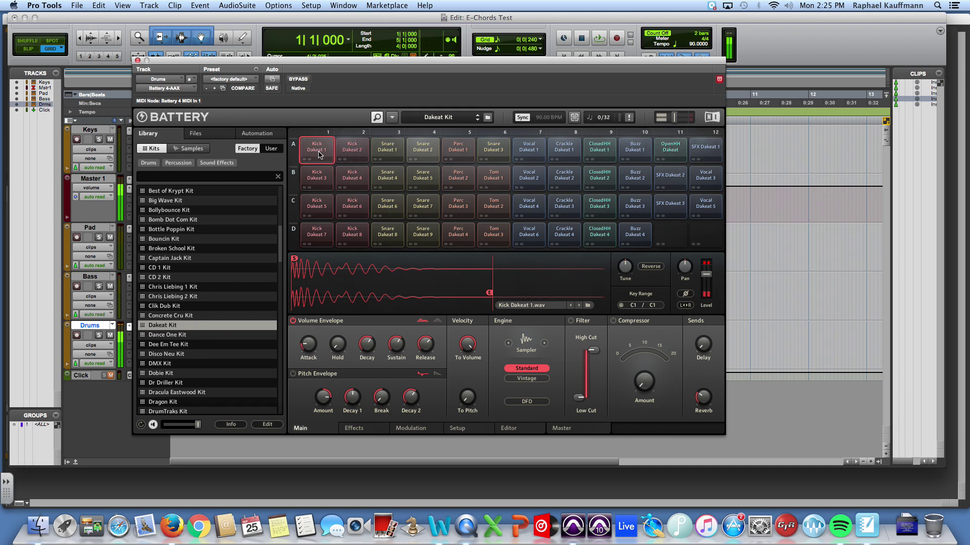
pyautogui.click(387, 177)
pyautogui.click(351, 176)
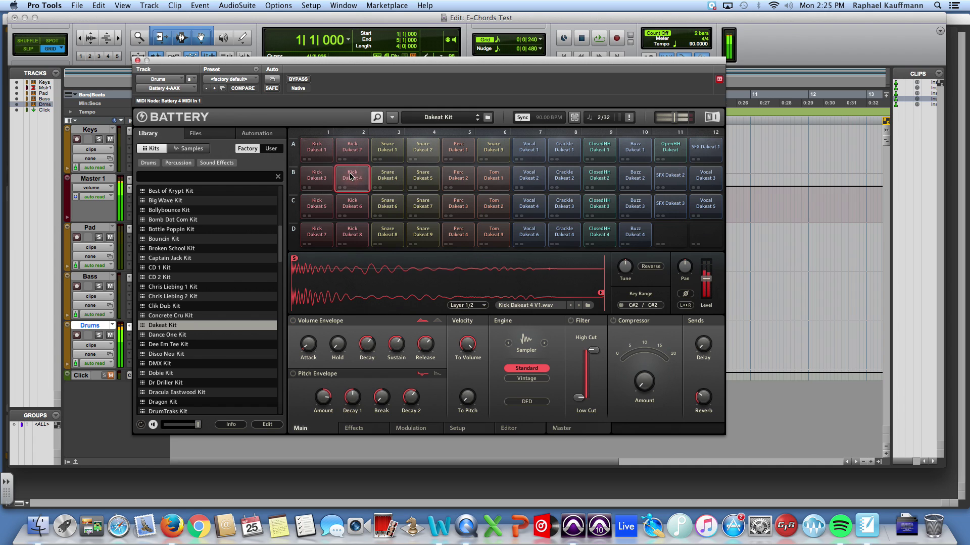
pyautogui.click(423, 177)
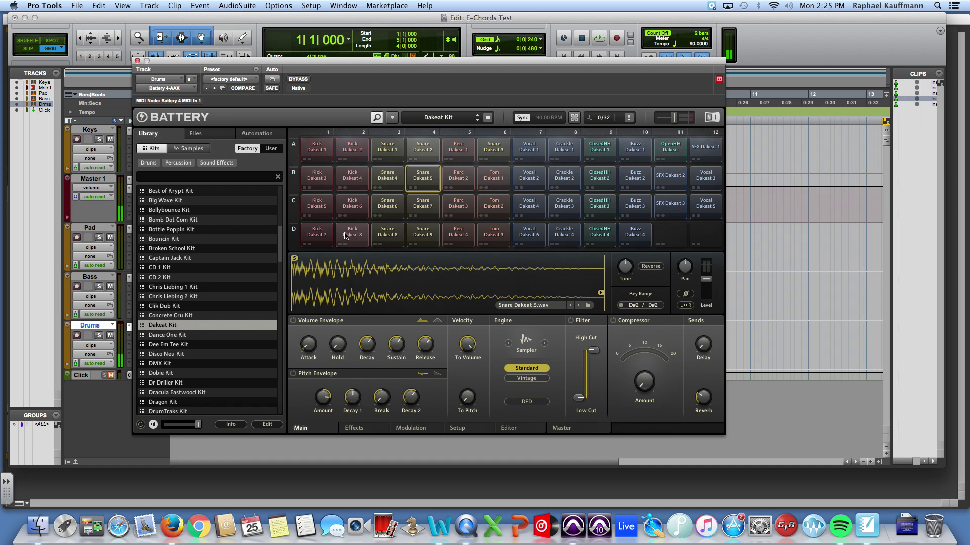
# - Load the Exile 2 Kit and audition its Kick Exile 12 cell and the snare cells in rows A to C
pyautogui.scroll(-7, 282, 249)
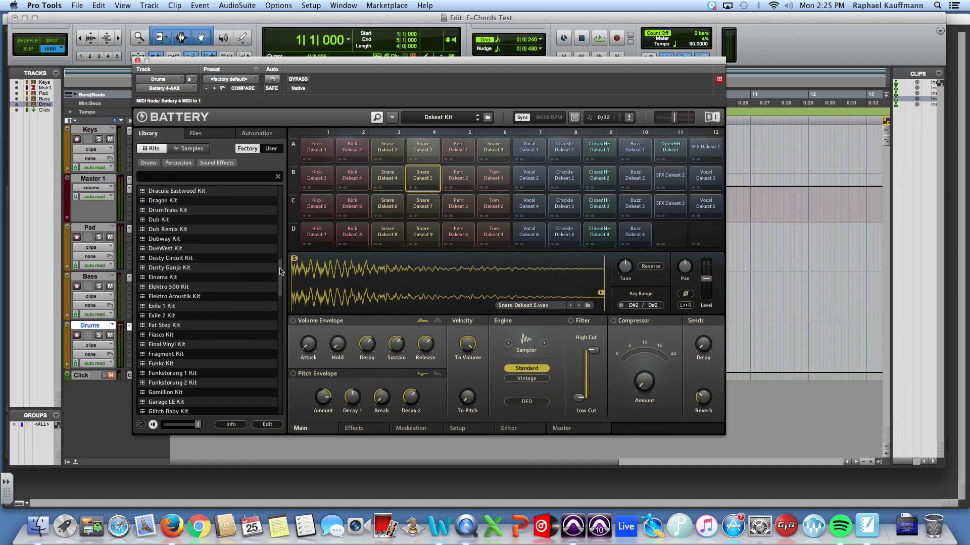
pyautogui.doubleClick(212, 322)
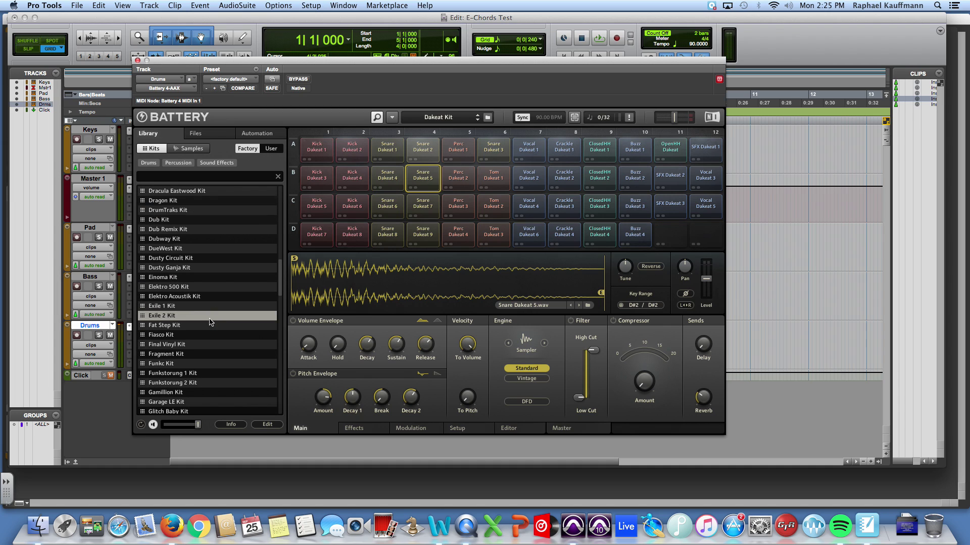
pyautogui.click(322, 148)
pyautogui.click(390, 146)
pyautogui.click(324, 146)
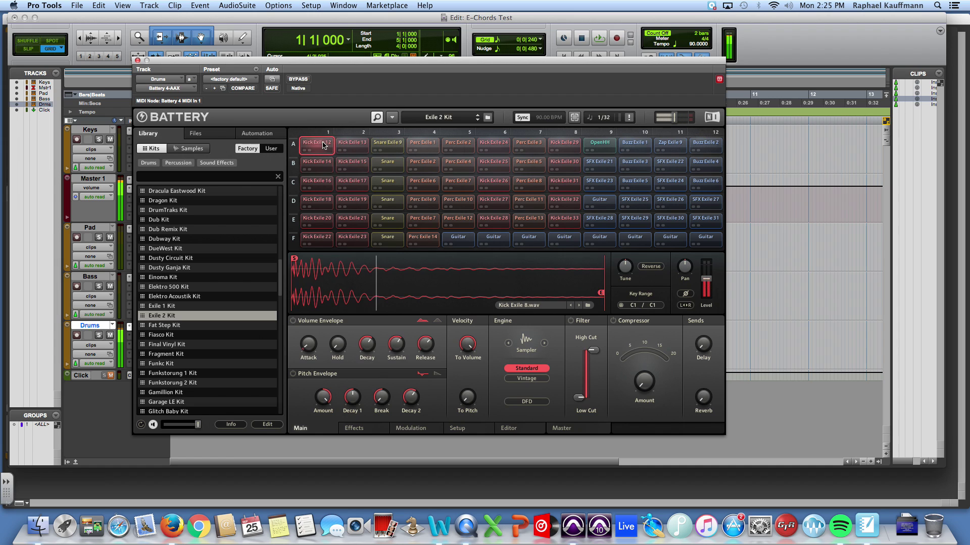
pyautogui.click(323, 145)
pyautogui.click(387, 146)
pyautogui.click(387, 165)
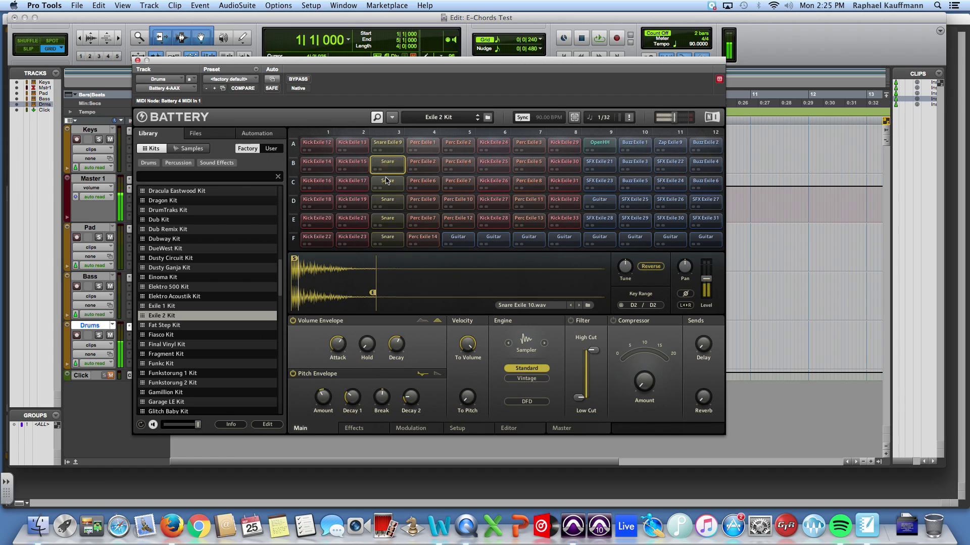
pyautogui.click(387, 184)
# - Audition the Exile 2 Kit's SFX cells, the open hi-hat and the guitar cells in row F
pyautogui.click(614, 202)
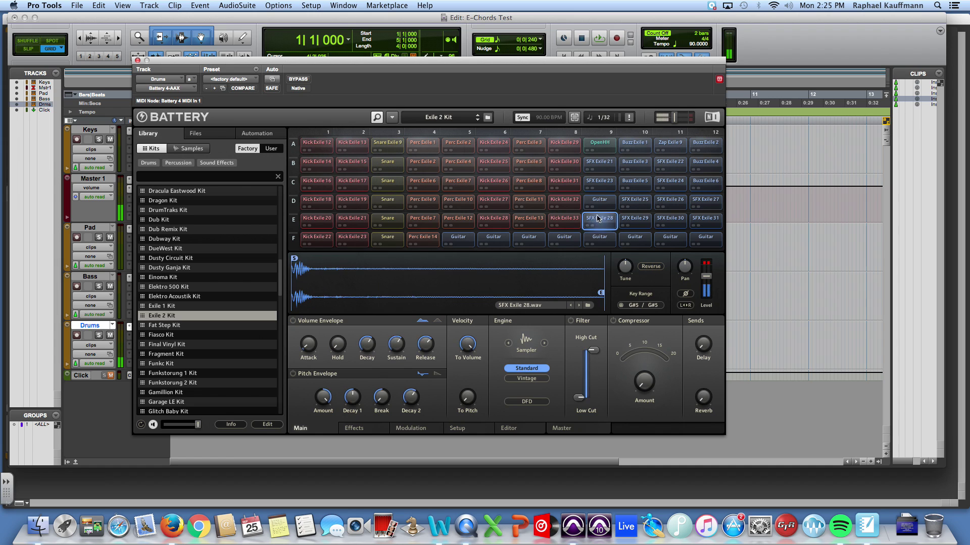
pyautogui.click(635, 202)
pyautogui.click(634, 221)
pyautogui.click(670, 220)
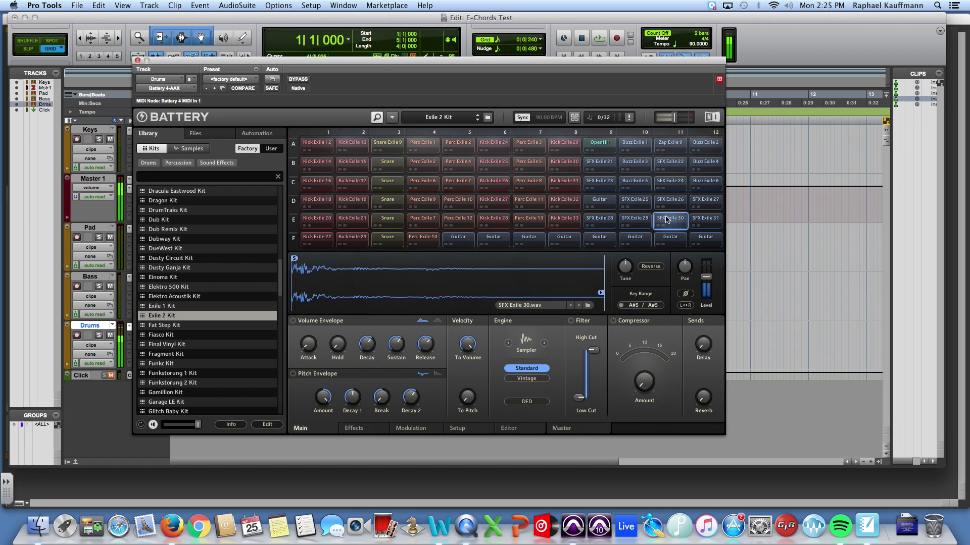
pyautogui.click(670, 201)
pyautogui.click(599, 144)
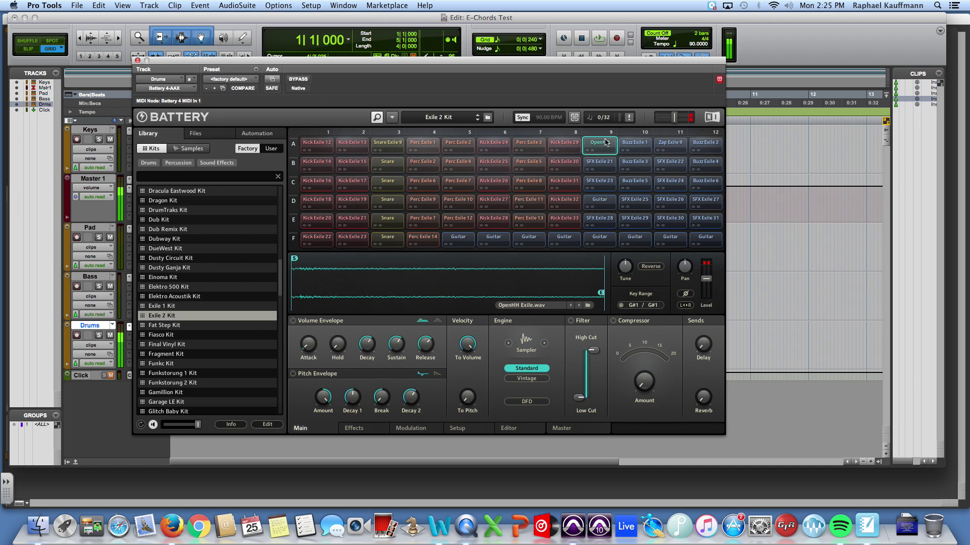
pyautogui.click(493, 241)
pyautogui.click(458, 240)
pyautogui.click(528, 241)
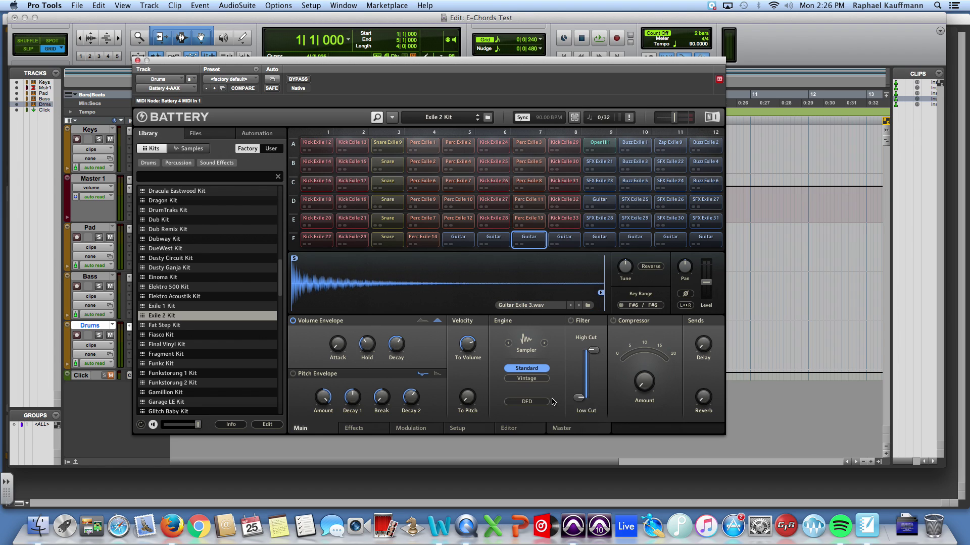
# - Audition Kick Exile 12 several times and inspect the sound settings of the Perc Exile 7 cell
pyautogui.moveTo(647, 389)
pyautogui.click(314, 146)
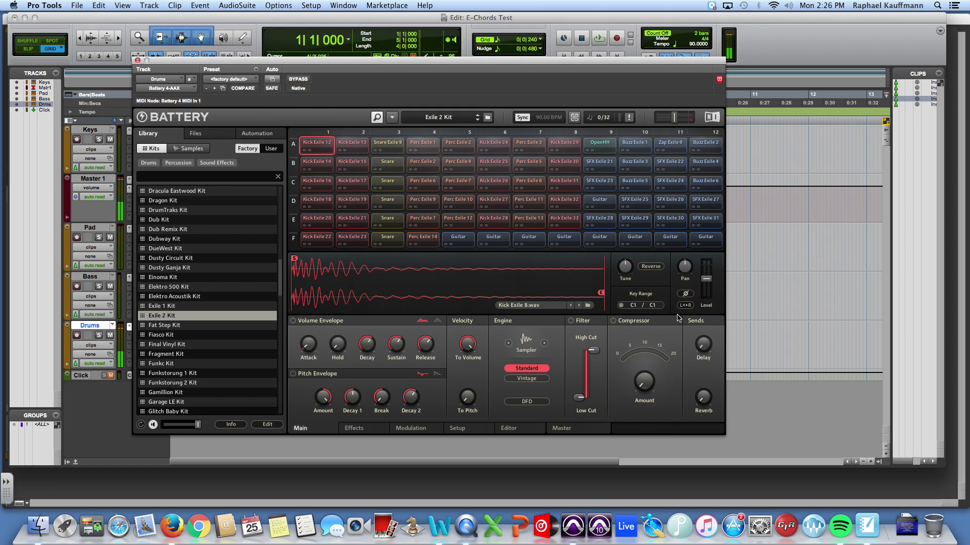
pyautogui.click(316, 144)
pyautogui.click(320, 147)
pyautogui.click(411, 219)
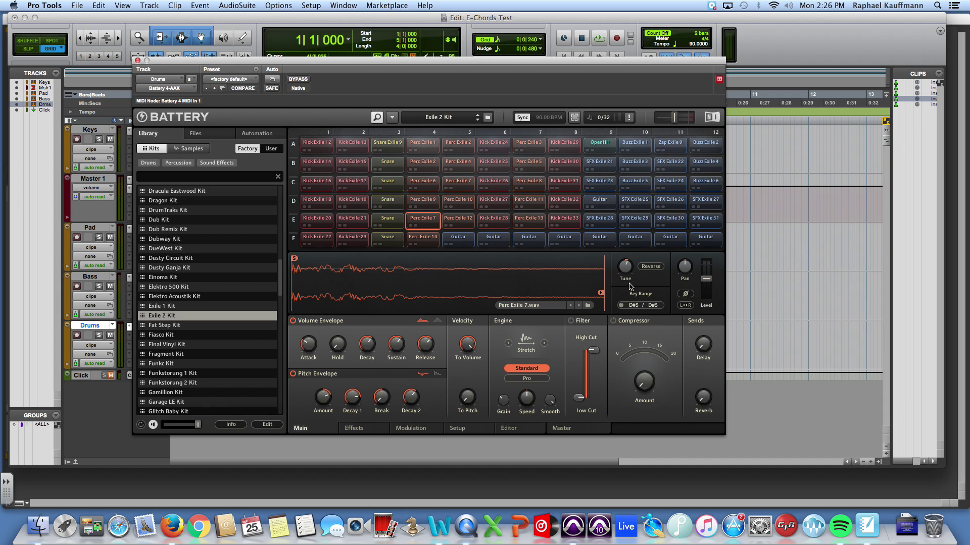
# - Audition Kick Exile 12 with its tuning raised to 16.00 st, and turn the tuning down below the original pitch
pyautogui.click(317, 144)
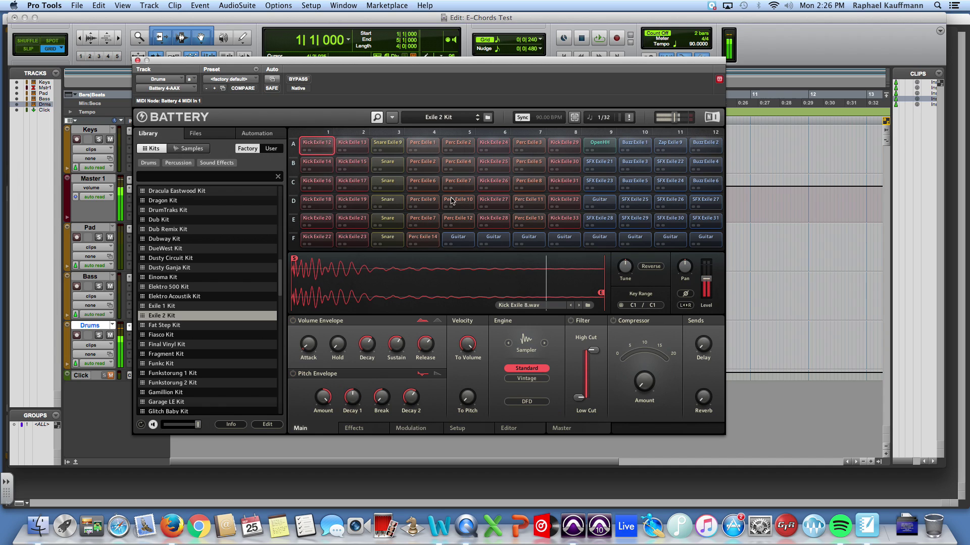
pyautogui.click(317, 144)
pyautogui.click(317, 145)
pyautogui.moveTo(624, 271); pyautogui.dragTo(625, 263)
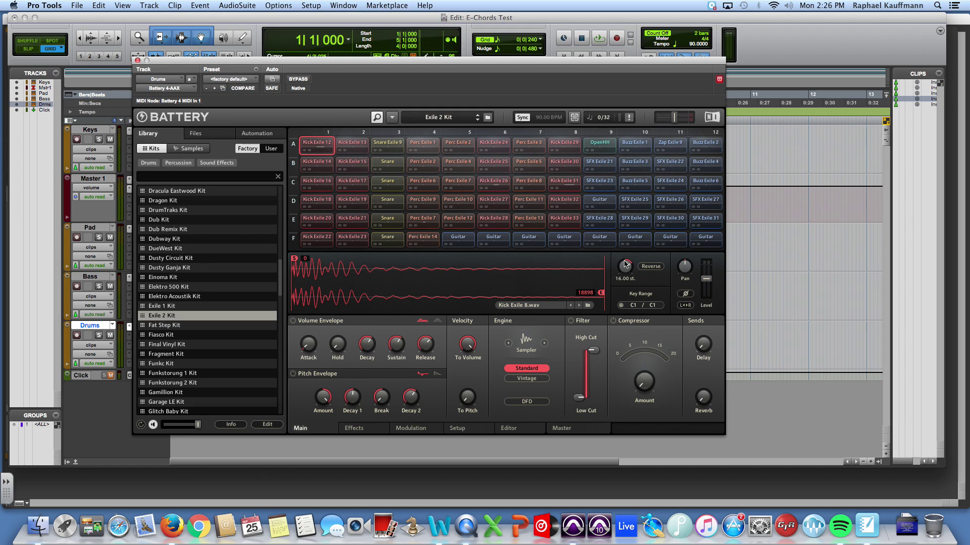
pyautogui.click(309, 147)
pyautogui.click(309, 147)
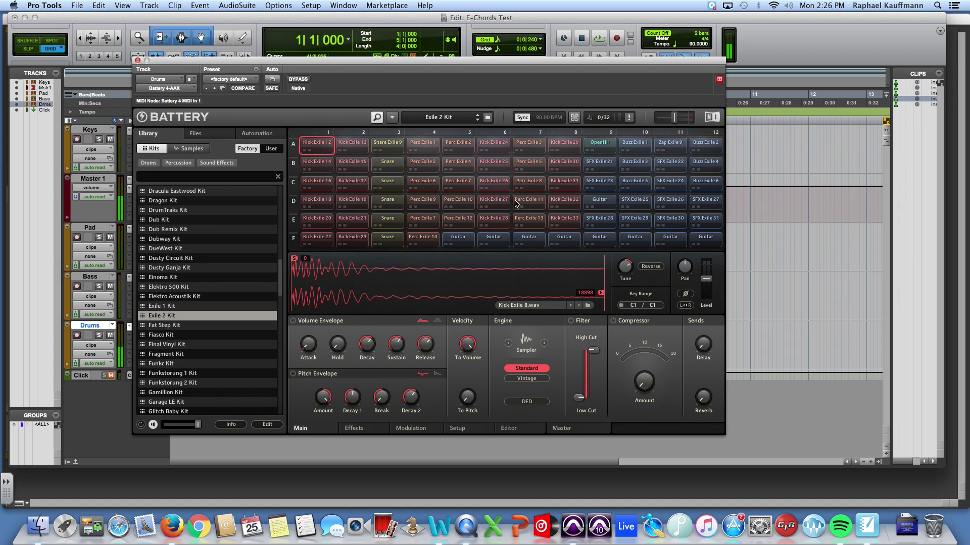
pyautogui.moveTo(624, 266); pyautogui.dragTo(625, 293)
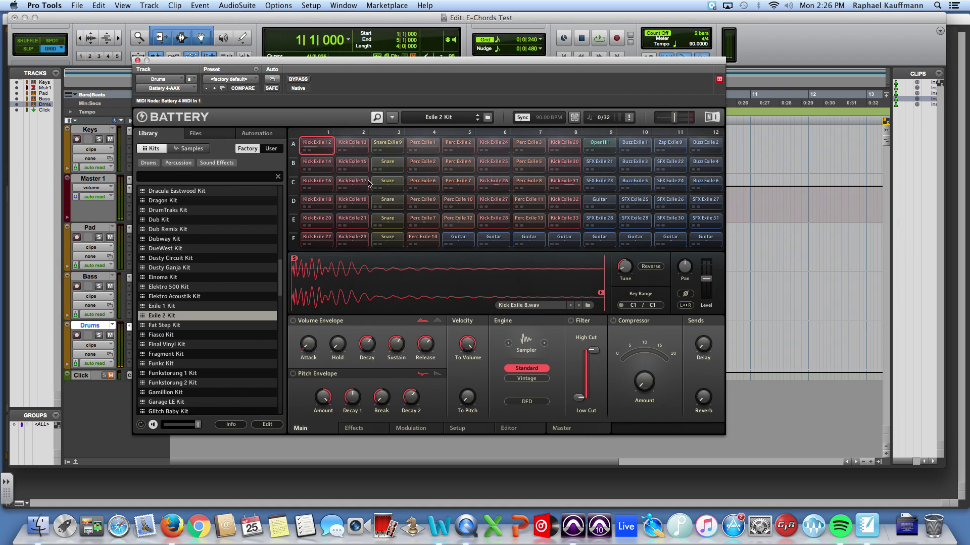
# - Audition the down-tuned Kick Exile 12 repeatedly, followed by Snare Exile 9
pyautogui.click(305, 143)
pyautogui.click(313, 144)
pyautogui.click(317, 145)
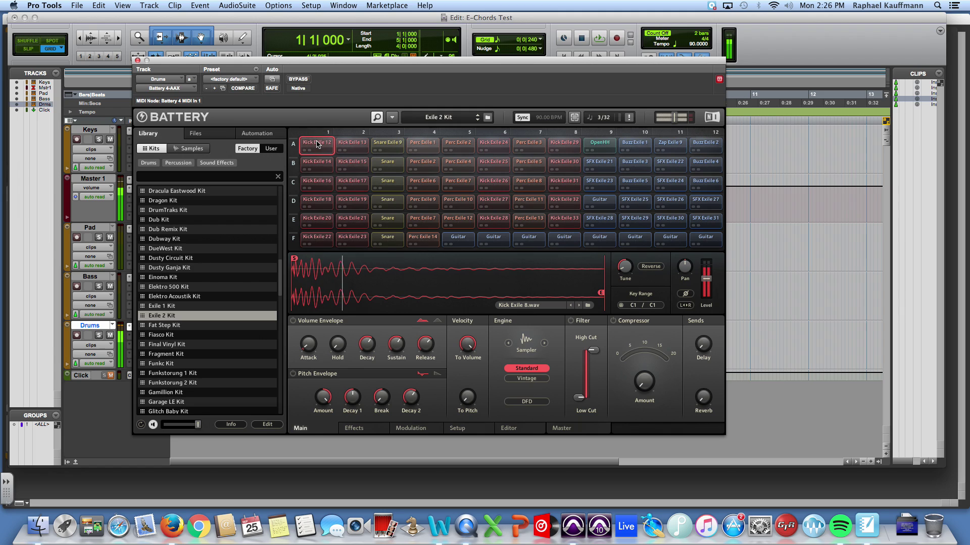
pyautogui.click(317, 144)
pyautogui.click(317, 145)
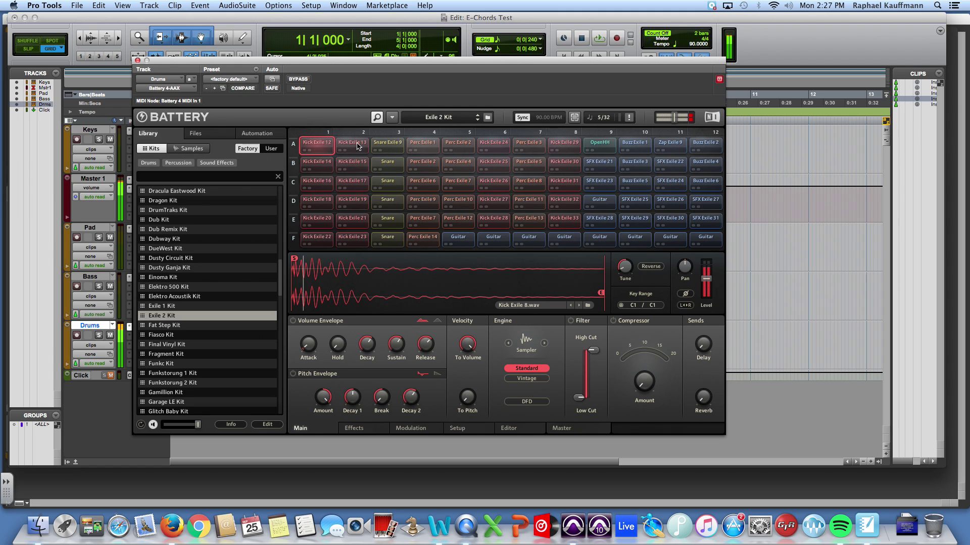
pyautogui.click(395, 143)
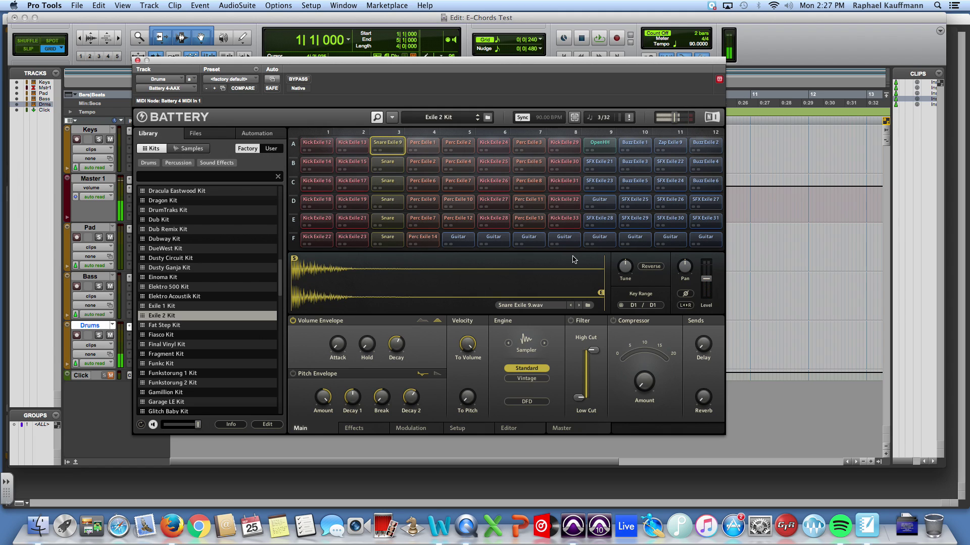
# - Return Kick Exile 12's tuning to its original pitch and audition the cell
pyautogui.click(320, 144)
pyautogui.click(320, 144)
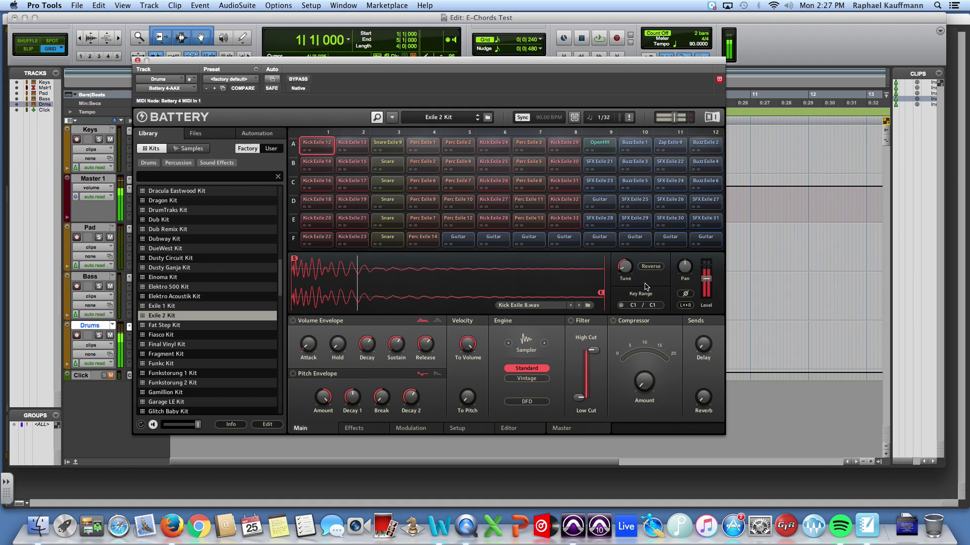
pyautogui.moveTo(625, 269)
pyautogui.moveTo(625, 269); pyautogui.dragTo(624, 254)
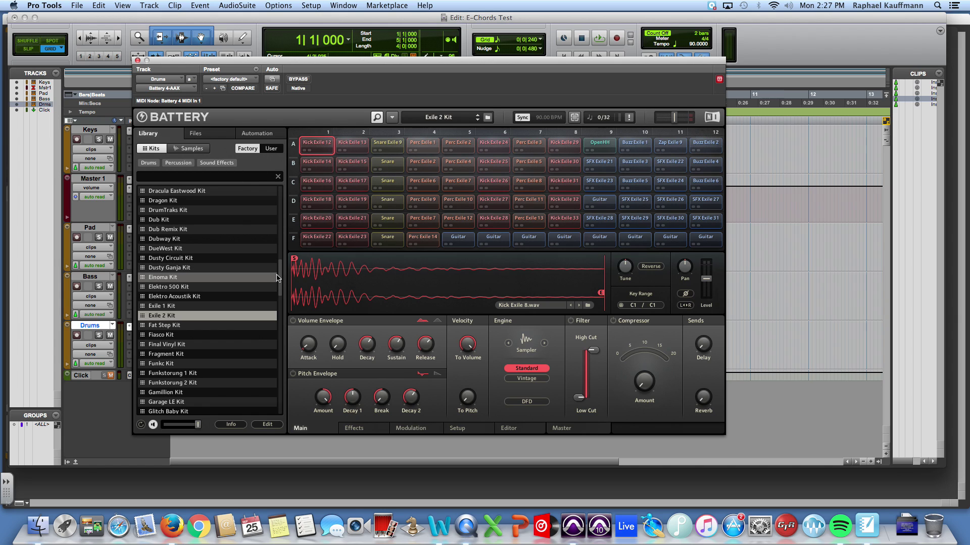
pyautogui.click(317, 144)
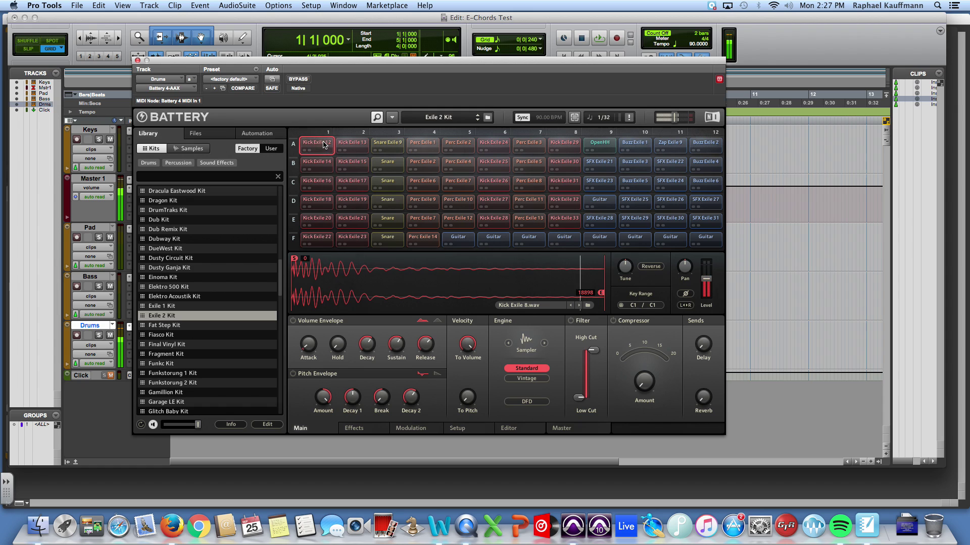
# - Audition the snare cells of column 3 in rows A to E and reselect Snare Exile 9
pyautogui.click(387, 144)
pyautogui.click(388, 163)
pyautogui.click(388, 182)
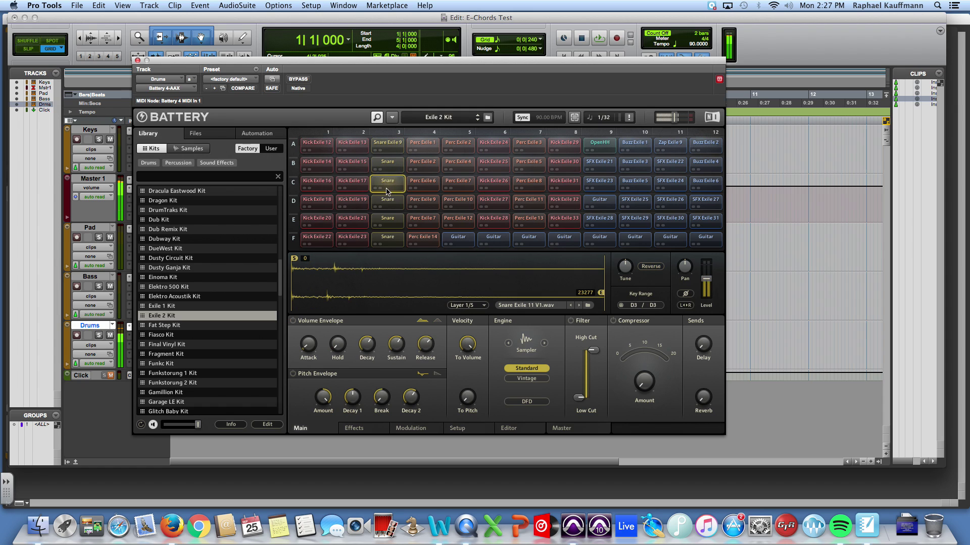
pyautogui.click(387, 201)
pyautogui.click(388, 218)
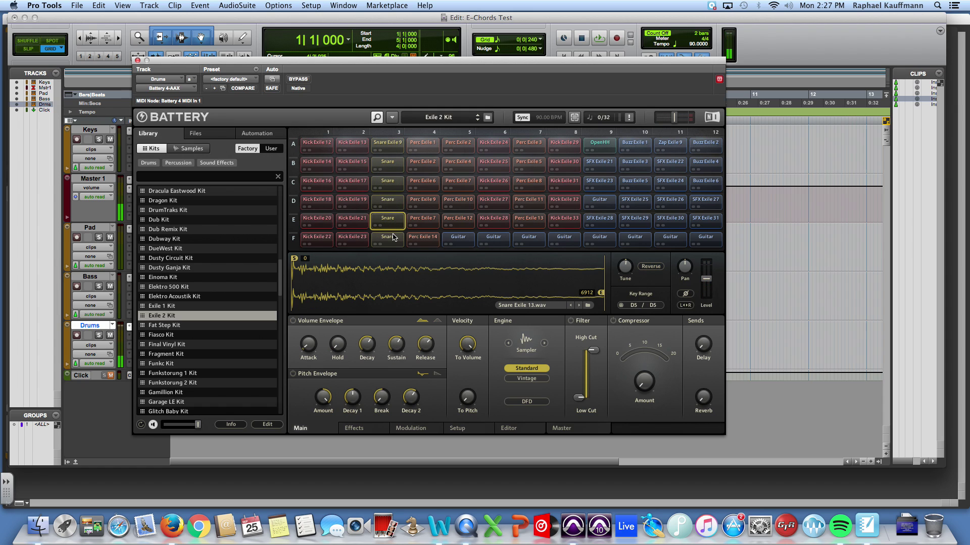
pyautogui.click(393, 142)
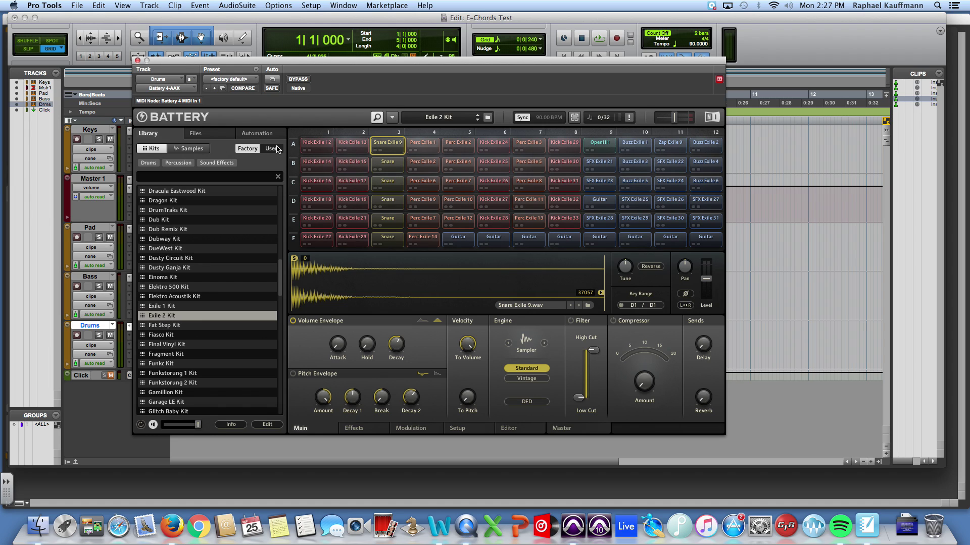
# - Switch the factory library from kits to drum samples and filter them to the Snare category instead of Clap
pyautogui.click(187, 150)
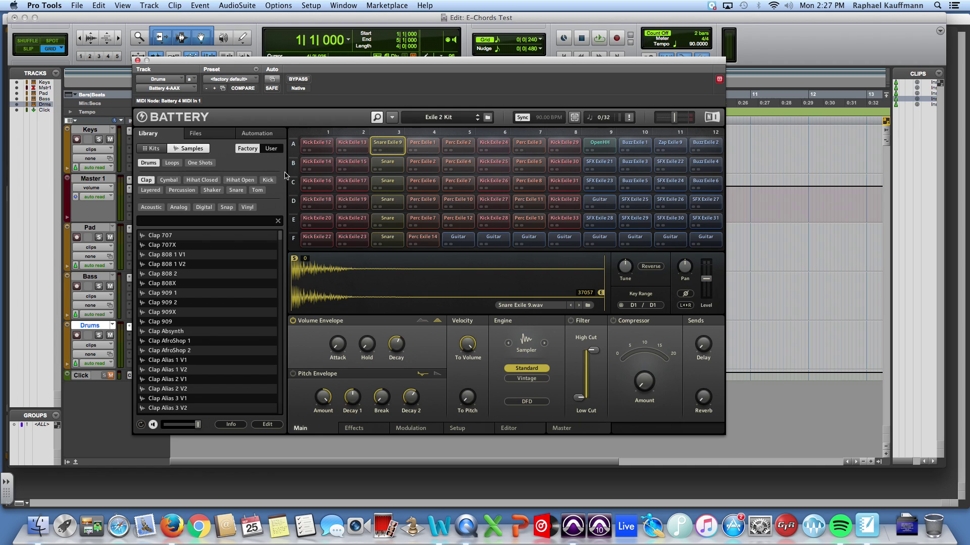
pyautogui.click(146, 180)
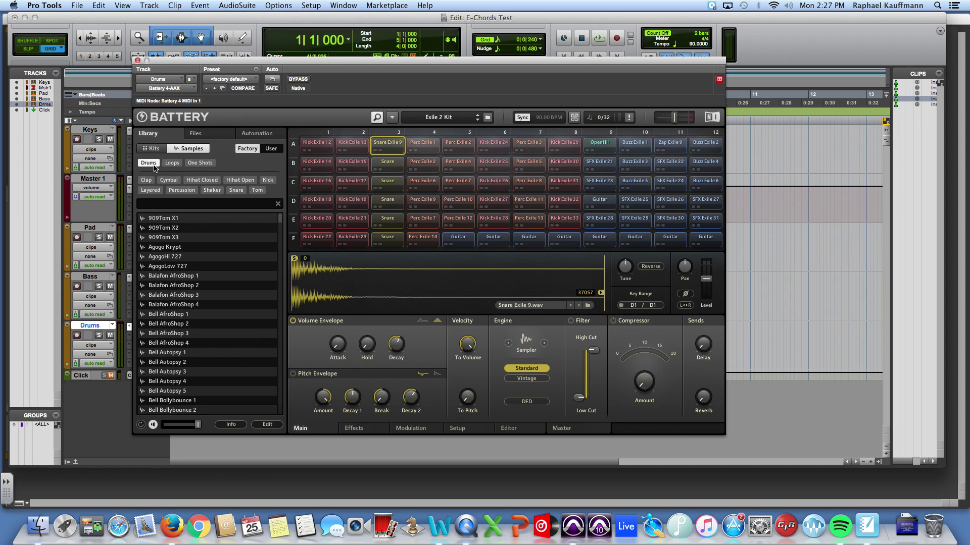
pyautogui.click(236, 191)
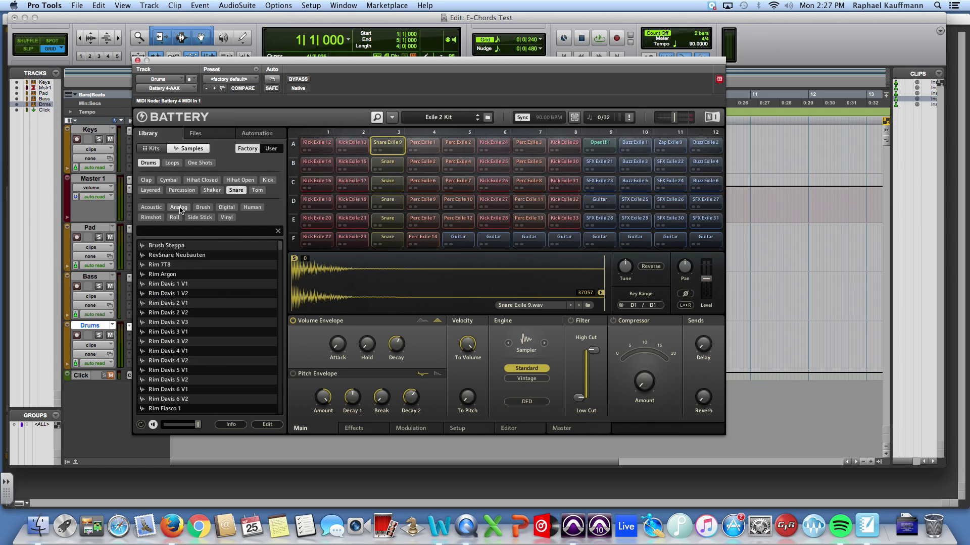
# - Browse the Digital, Roll, Rimshot and Brush snare samples and preview SnareRoll ThaRealest
pyautogui.click(229, 210)
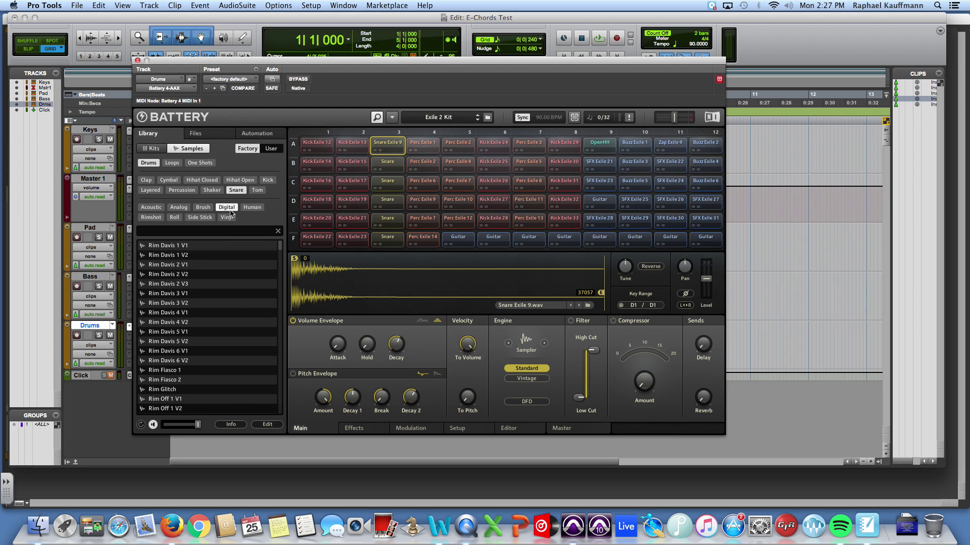
pyautogui.click(185, 209)
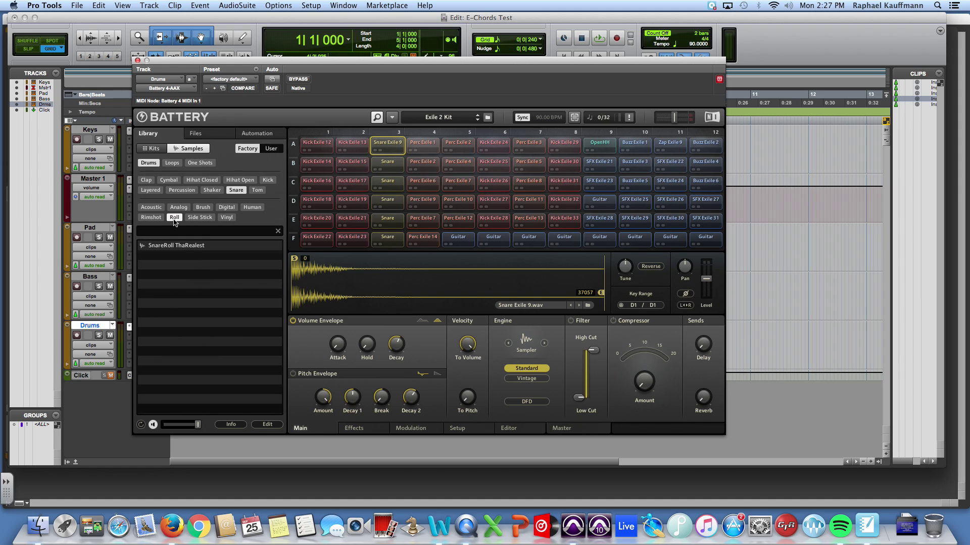
pyautogui.click(174, 218)
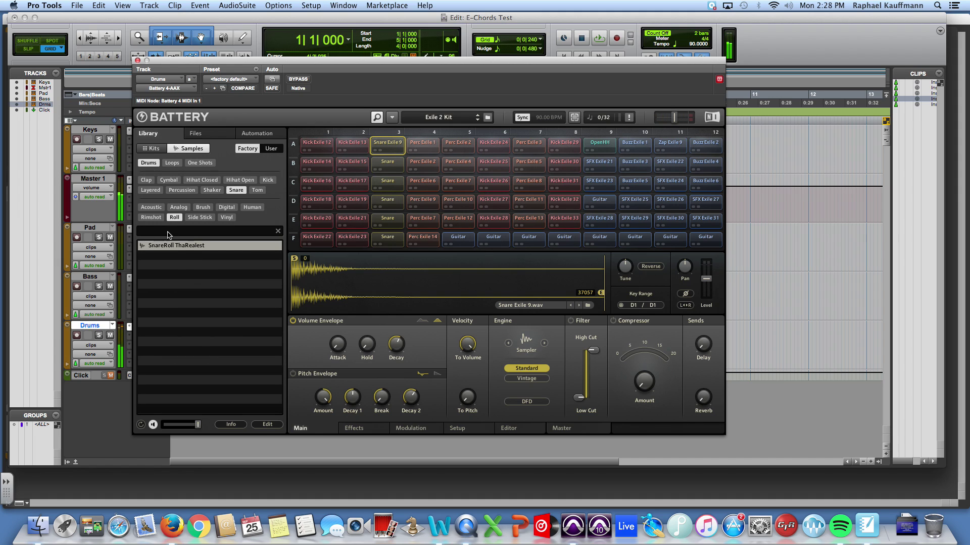
pyautogui.click(151, 217)
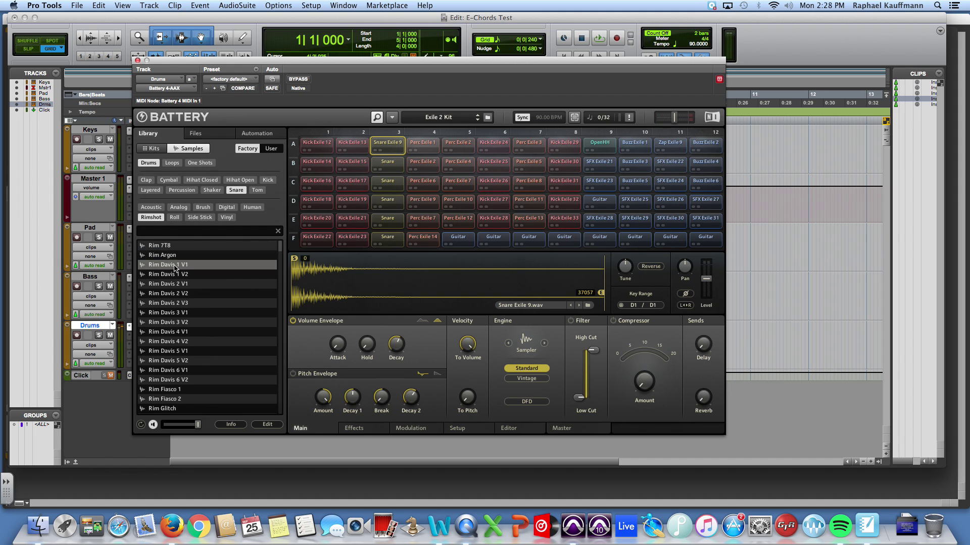
pyautogui.click(202, 207)
# - Filter the snare samples to Analog and preview the ones from Snare 7T8 through Snare 707 2
pyautogui.click(179, 207)
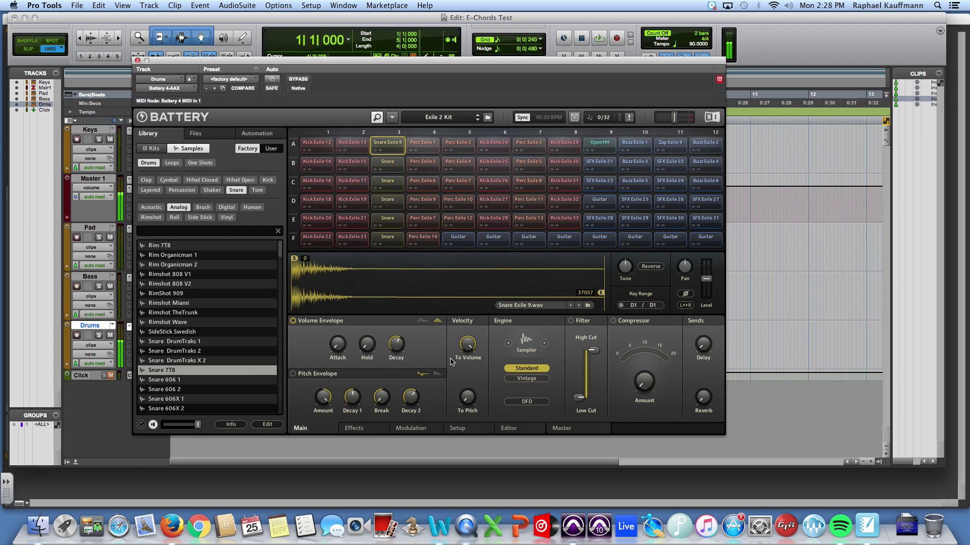
pyautogui.click(152, 425)
pyautogui.press('Down')
pyautogui.press('Down')
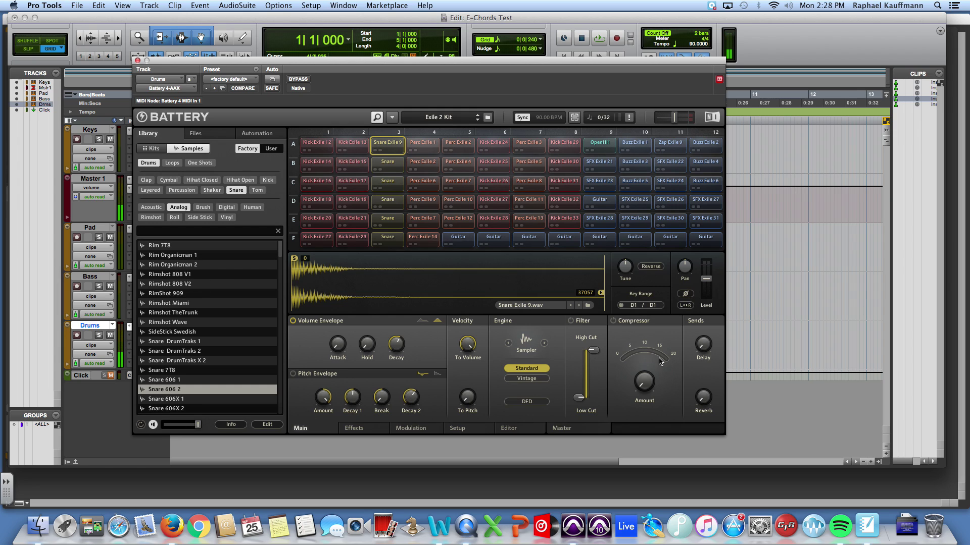
pyautogui.press('Down')
pyautogui.press('Down')
pyautogui.press('Down')
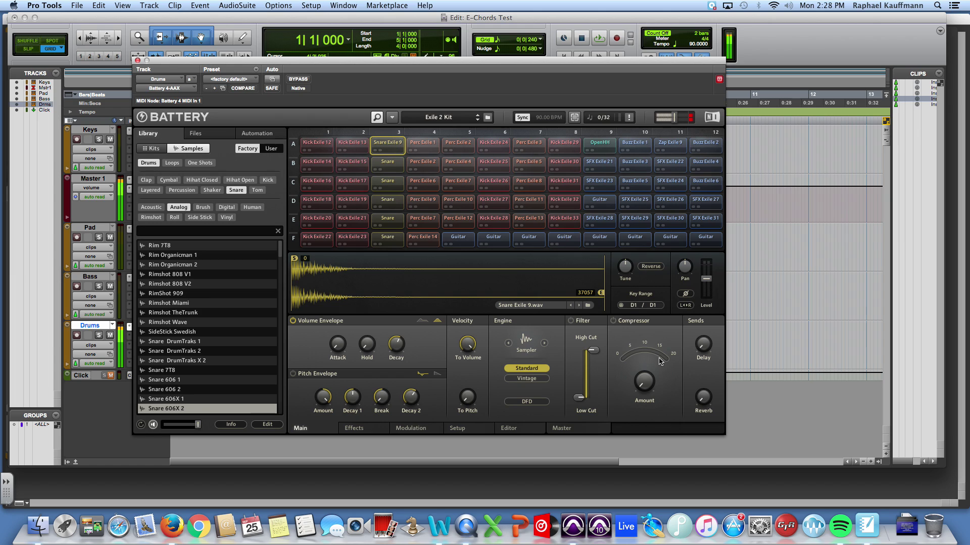
pyautogui.press('Down')
pyautogui.press('Down')
pyautogui.press('Up')
pyautogui.press('Up')
pyautogui.press('Up')
pyautogui.press('Up')
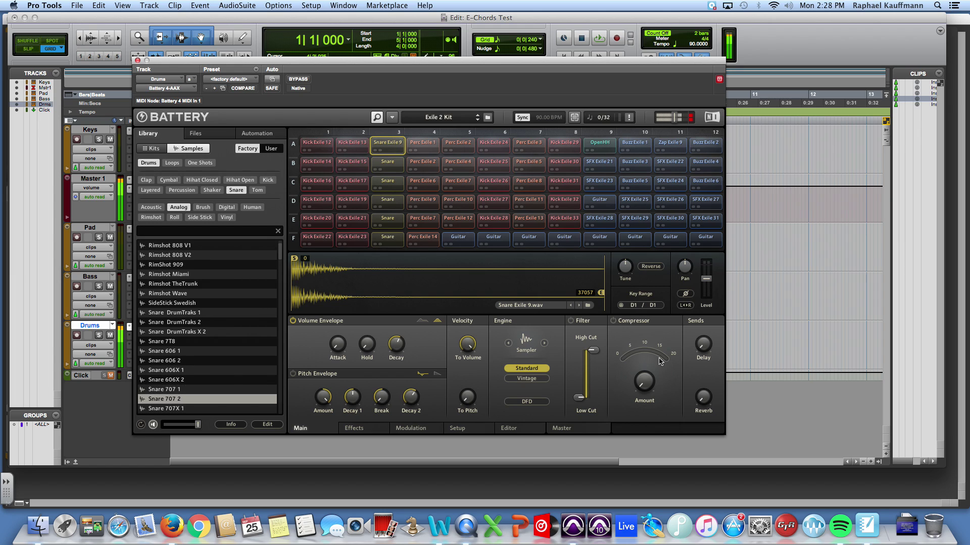
pyautogui.press('Down')
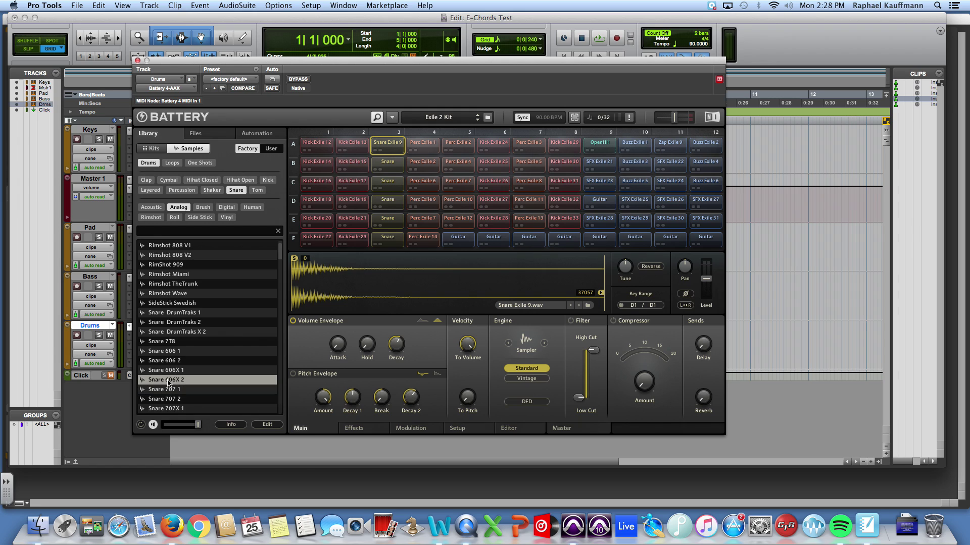
# - Replace the Snare Exile 9 sample in cell A3 with Snare 606X 2 and audition the cell
pyautogui.moveTo(165, 383); pyautogui.dragTo(387, 148)
pyautogui.click(389, 146)
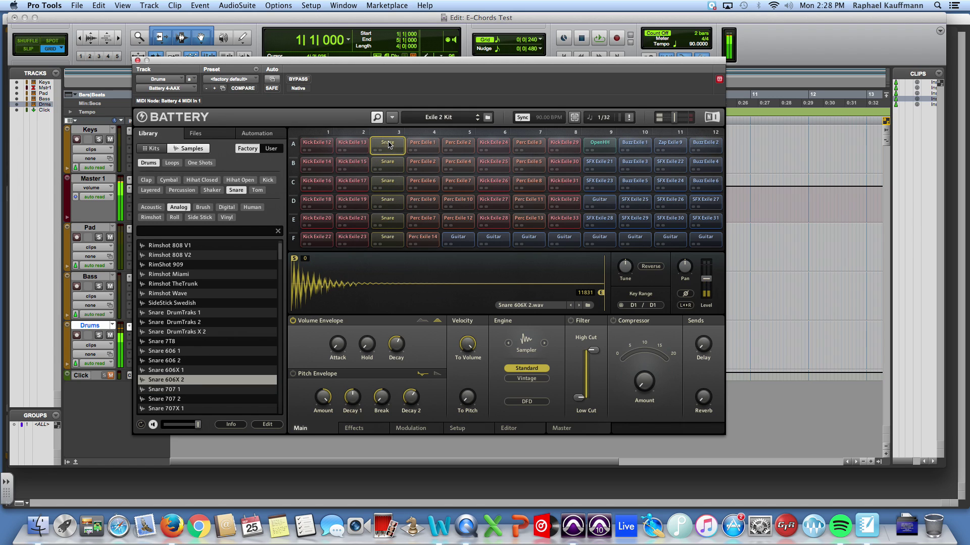
pyautogui.click(389, 145)
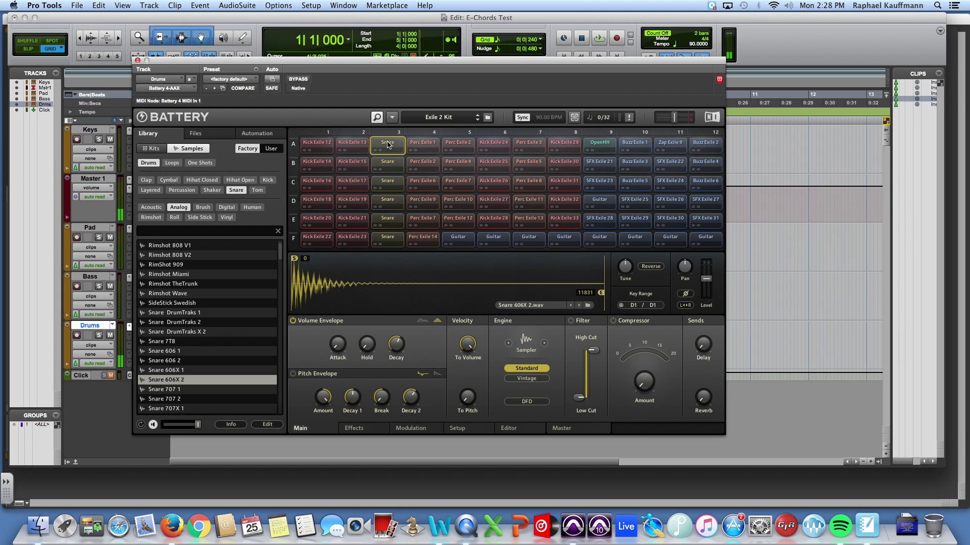
pyautogui.click(383, 158)
pyautogui.click(388, 146)
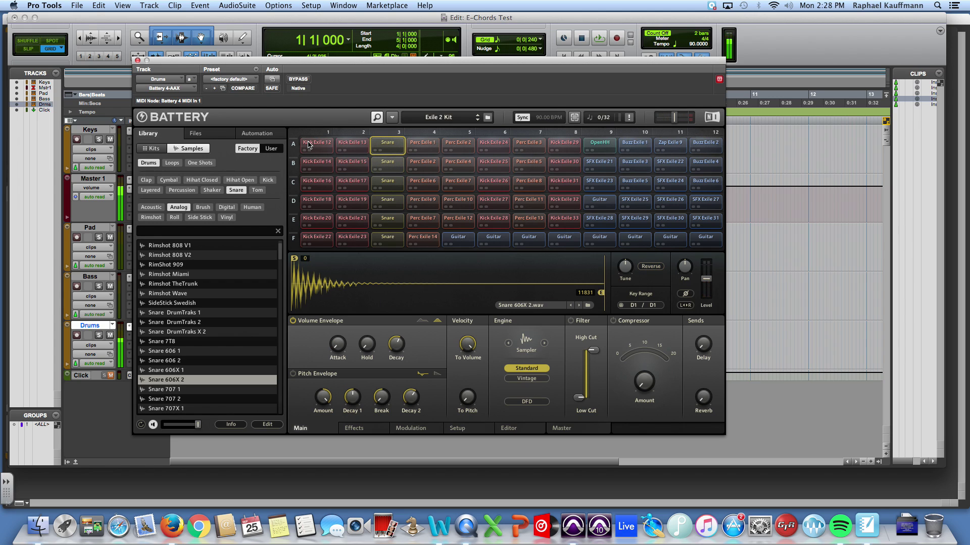
# - Alternate between Kick Exile 12 and the snare in cell A3 to hear them together
pyautogui.click(318, 145)
pyautogui.click(388, 145)
pyautogui.click(318, 144)
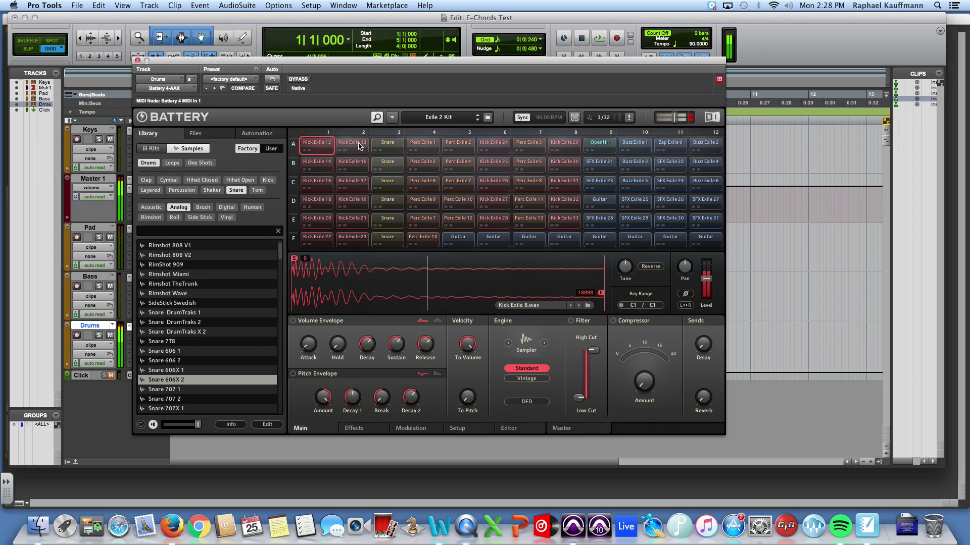
pyautogui.click(384, 143)
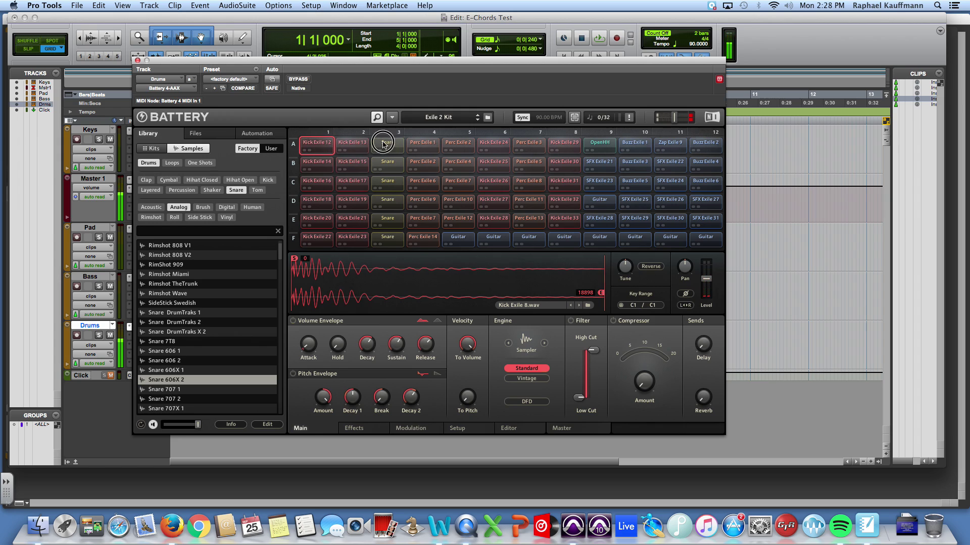
# - Select the OpenHH cell and filter the library to all Hihat Closed samples without the Analog filter
pyautogui.click(603, 144)
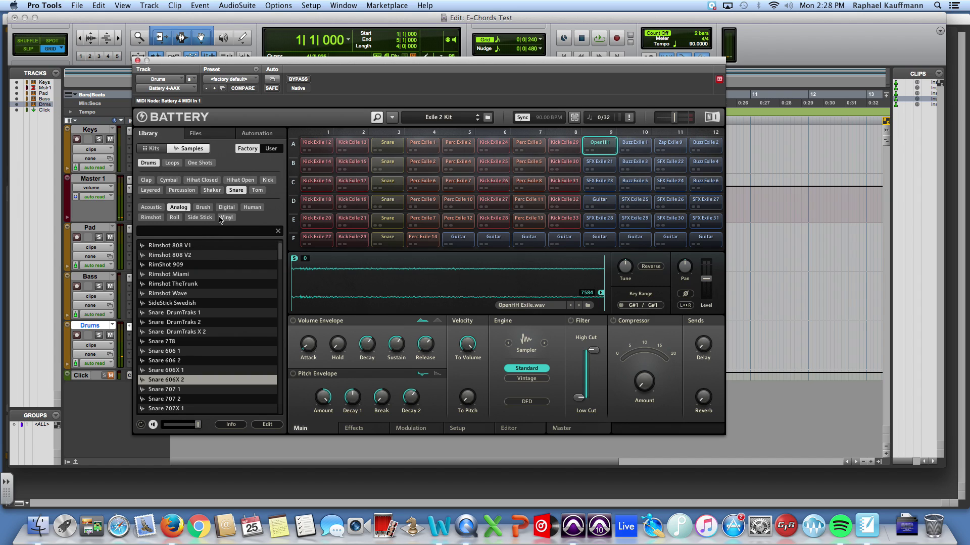
pyautogui.click(182, 209)
pyautogui.click(200, 181)
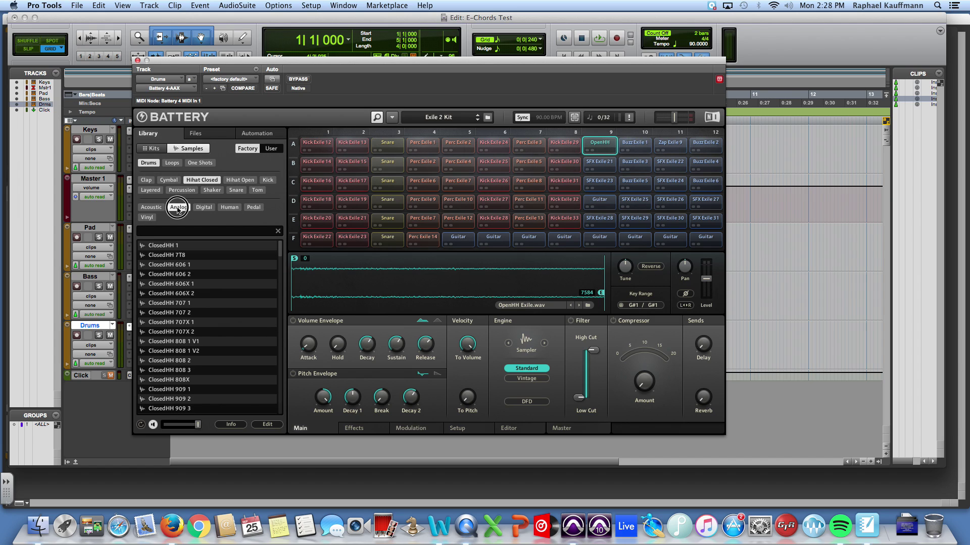
# - Preview the closed hi-hat samples one after another from ClosedHH 1 through ClosedHH Alias 1 V5
pyautogui.click(163, 247)
pyautogui.press('Down')
pyautogui.press('Down')
pyautogui.press('Down')
pyautogui.press('Down')
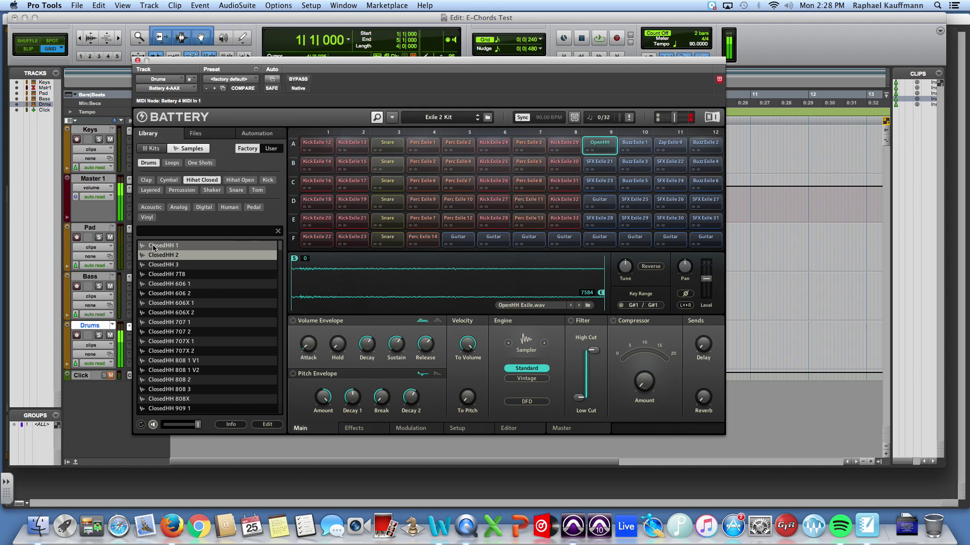
pyautogui.press('Down')
pyautogui.press('Down')
pyautogui.press('Down')
pyautogui.press('Down')
pyautogui.press('Down')
pyautogui.press('Down')
pyautogui.press('Down')
pyautogui.press('Down')
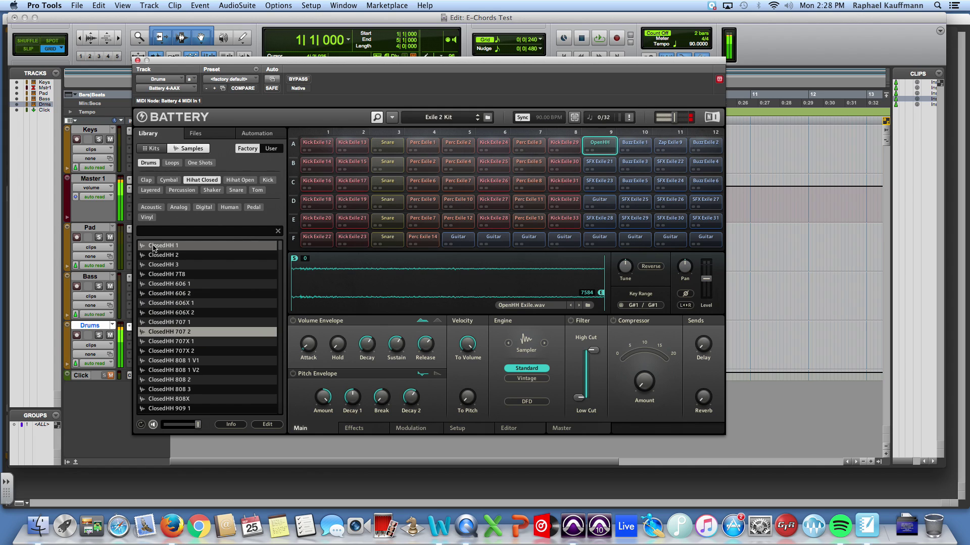
pyautogui.press('Down')
pyautogui.press('Down')
pyautogui.press('Down')
pyautogui.press('Down')
pyautogui.press('Down')
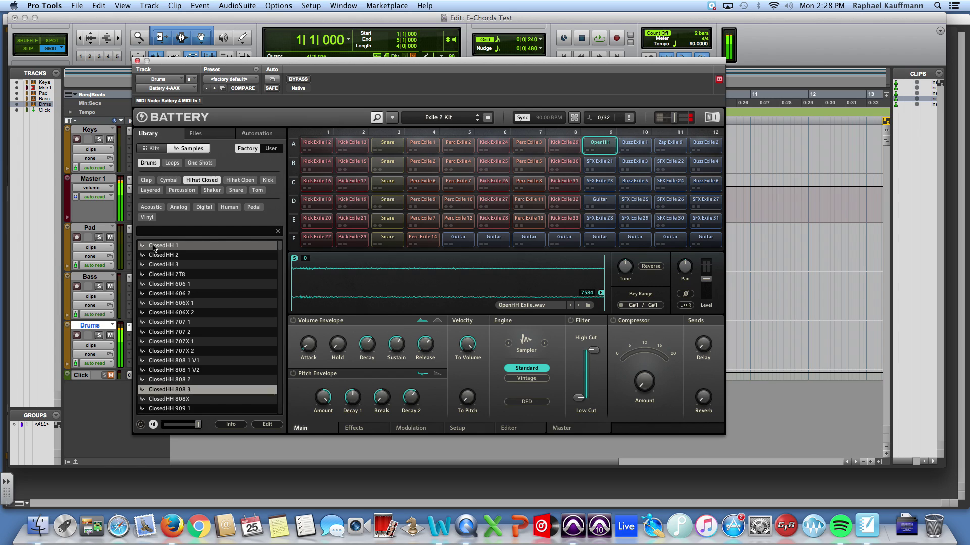
pyautogui.press('Down')
pyautogui.press('Down')
pyautogui.press('Down')
pyautogui.press('Down')
pyautogui.press('Down')
pyautogui.press('Down')
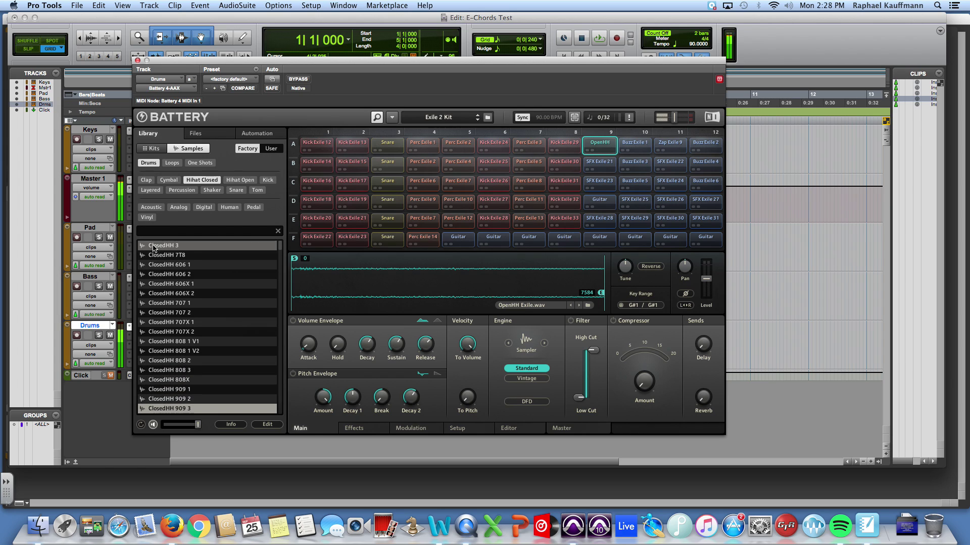
pyautogui.press('Down')
pyautogui.press('Down')
pyautogui.press('Down')
pyautogui.press('Down')
pyautogui.press('Down')
pyautogui.press('Down')
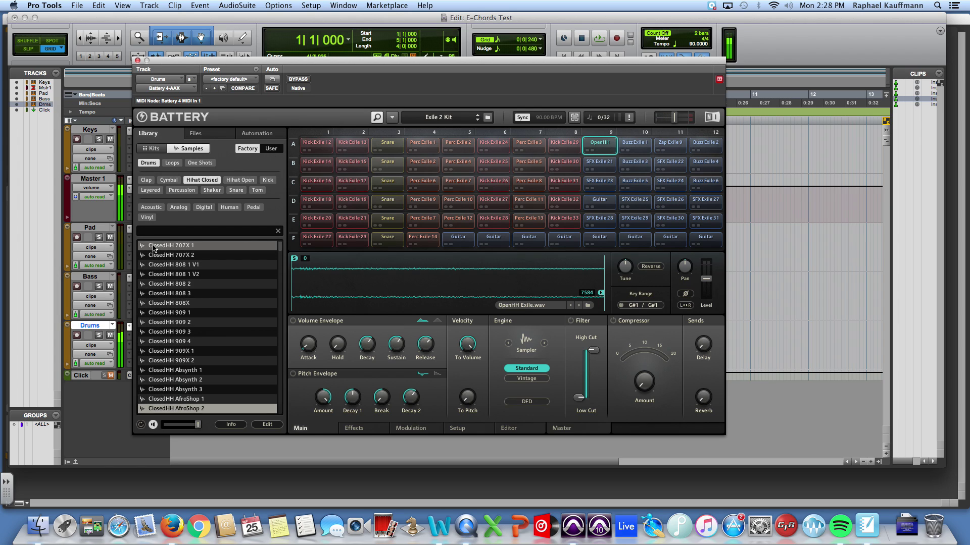
pyautogui.press('Down')
pyautogui.press('Down')
pyautogui.press('Down')
pyautogui.press('Down')
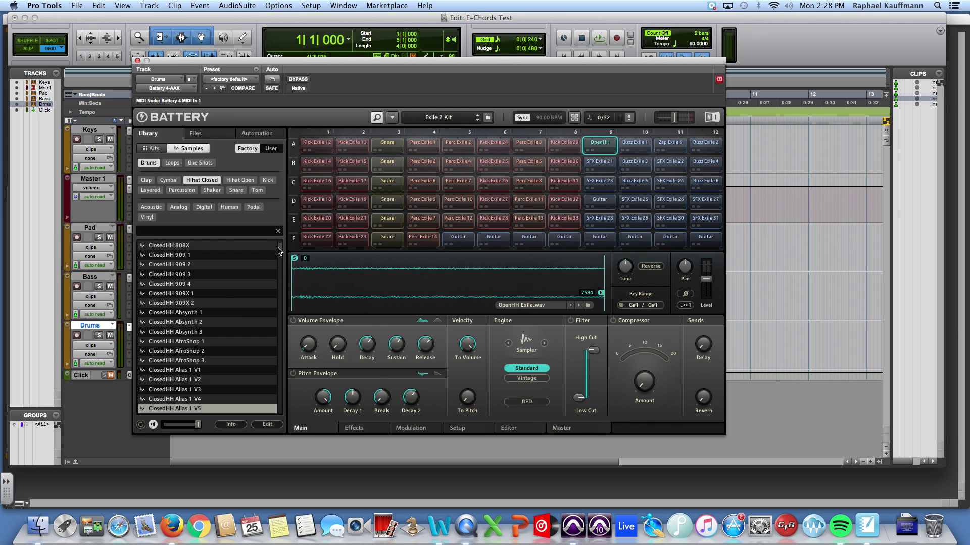
pyautogui.scroll(-2, 214, 374)
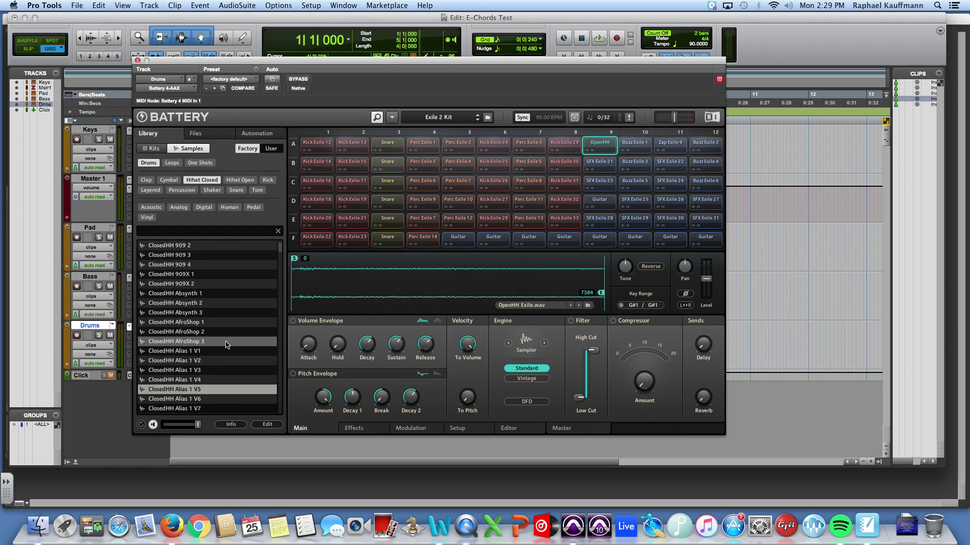
# - Continue previewing the closed hi-hat samples one by one from ClosedHH Alias 1 V6 through ClosedHH Alphabetical 2
pyautogui.press('Down')
pyautogui.press('Down')
pyautogui.press('Down')
pyautogui.press('Down')
pyautogui.press('Down')
pyautogui.press('Down')
pyautogui.press('Down')
pyautogui.press('Down')
pyautogui.press('Down')
pyautogui.press('Down')
pyautogui.press('Down')
pyautogui.press('Down')
pyautogui.press('Down')
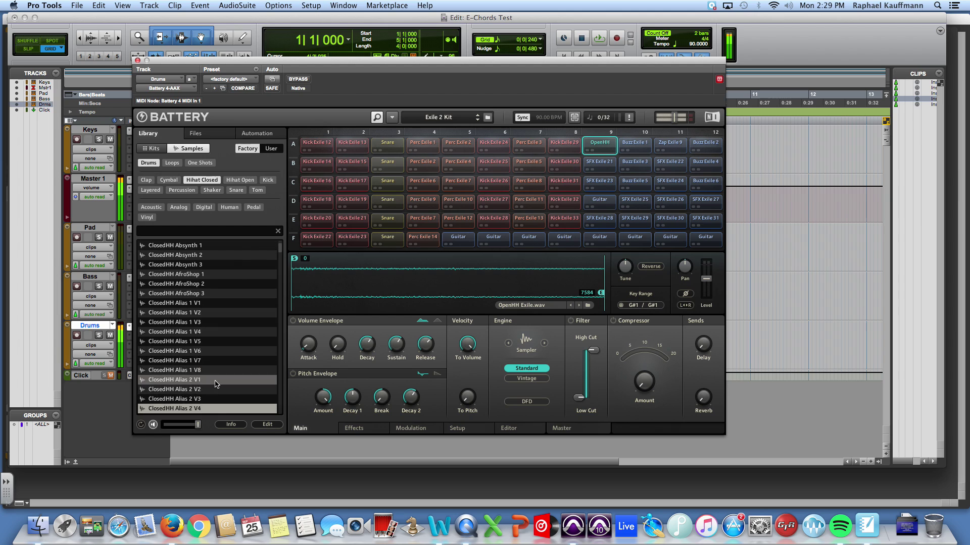
pyautogui.press('Down')
pyautogui.press('Down')
pyautogui.press('Down')
pyautogui.press('Down')
pyautogui.press('Down')
pyautogui.press('Down')
pyautogui.press('Down')
pyautogui.press('Down')
pyautogui.press('Down')
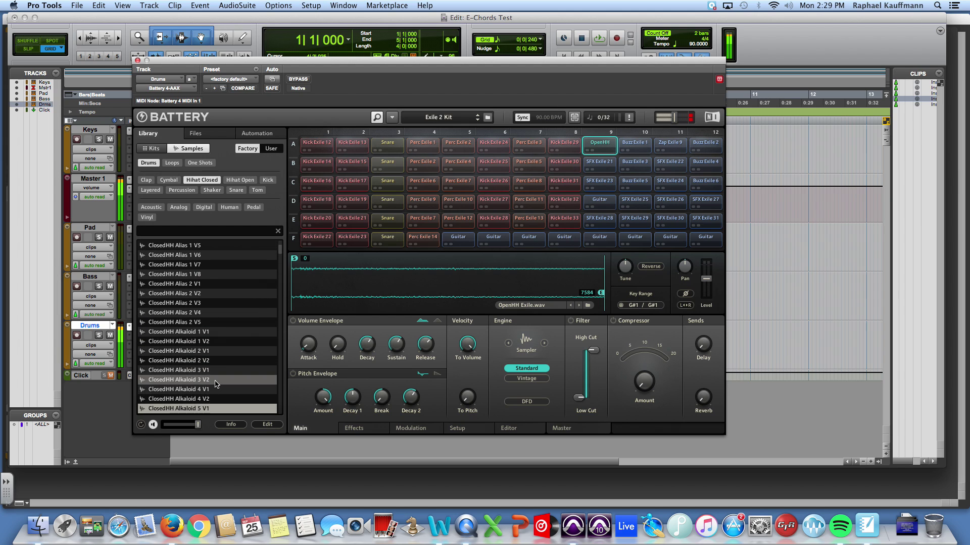
# - Load ClosedHH Alkaloid 6 V1 into cell A8 and audition it alternately with the OpenHH cell
pyautogui.moveTo(201, 385); pyautogui.dragTo(566, 145)
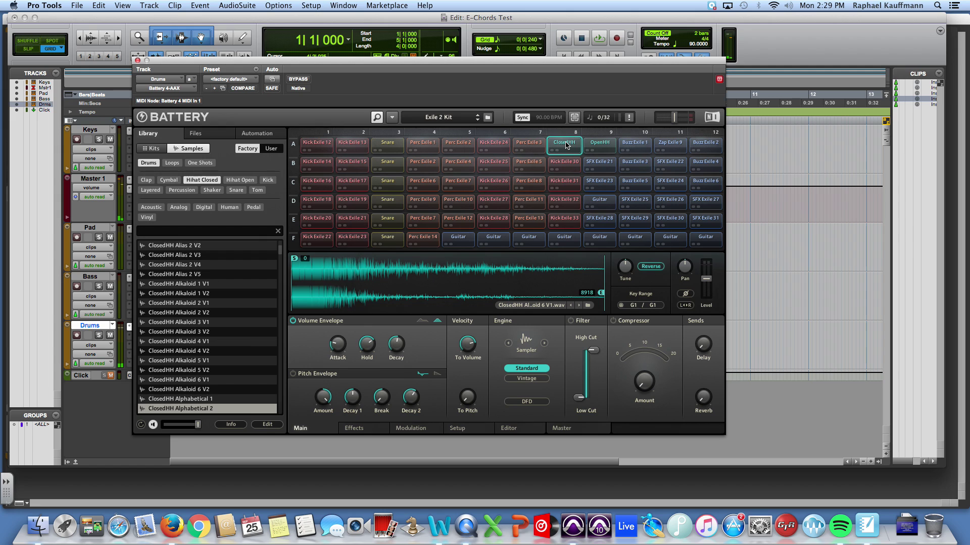
pyautogui.click(603, 145)
pyautogui.click(564, 145)
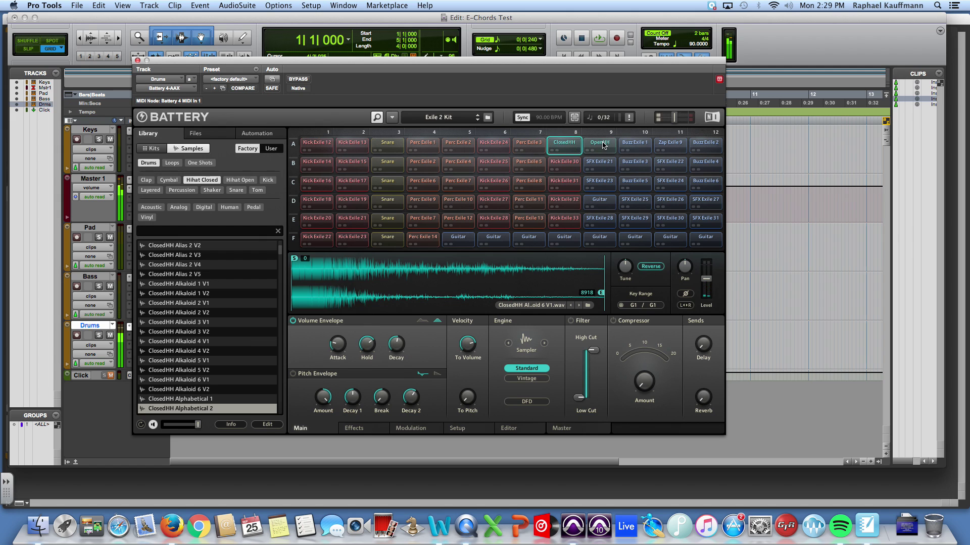
# - Audition the OpenHH, Buzz Exile 1, SFX Exile 21 and Buzz Exile 3 cells
pyautogui.click(599, 145)
pyautogui.click(631, 145)
pyautogui.click(602, 163)
pyautogui.click(634, 163)
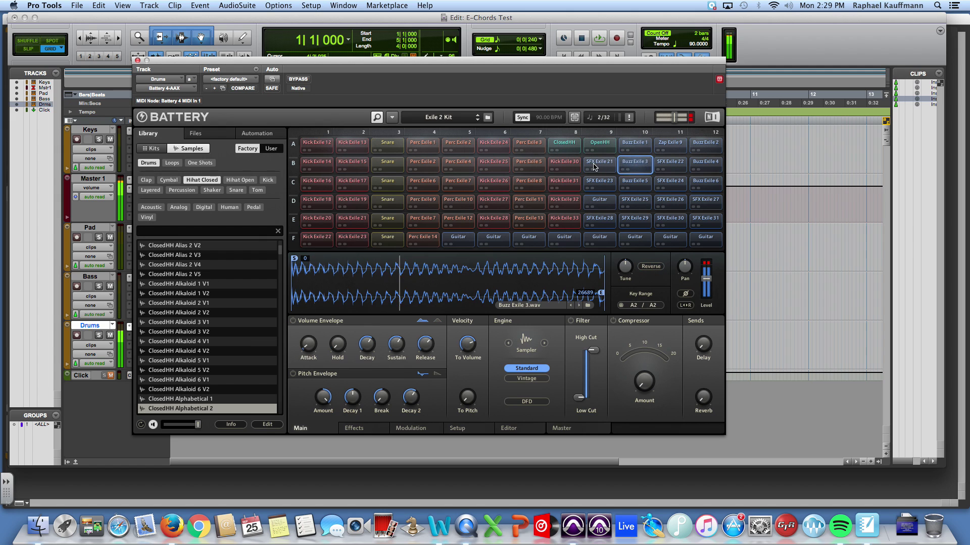
pyautogui.click(605, 164)
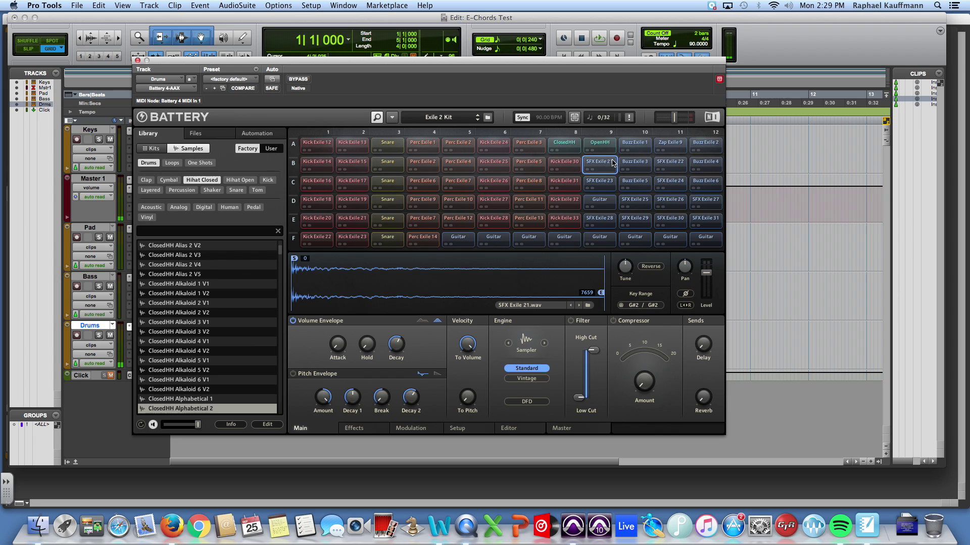
# - Filter the sample library to Loops and preview Loop 112 Bpm Eliot, Loop 130 Bpm Eliot and Loop Funkstorung 7
pyautogui.click(171, 163)
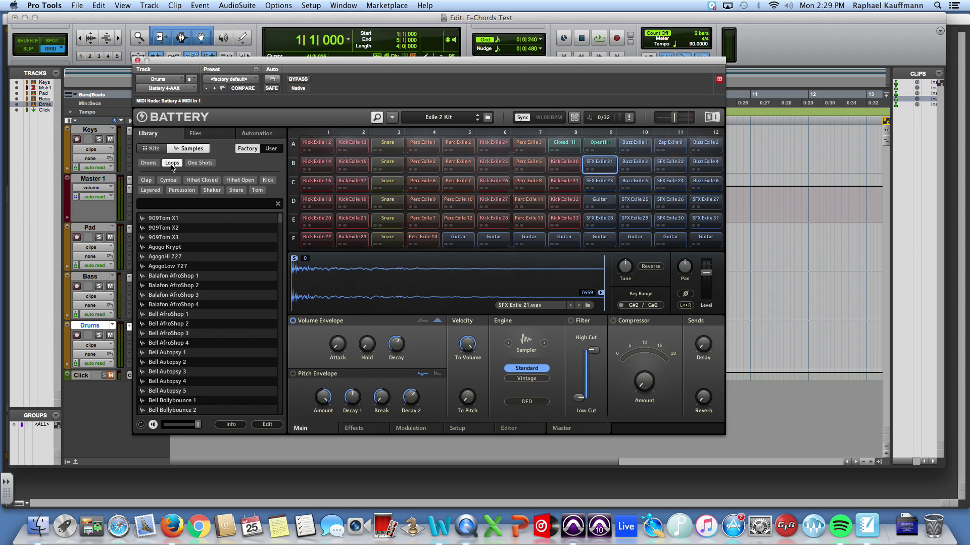
pyautogui.click(173, 235)
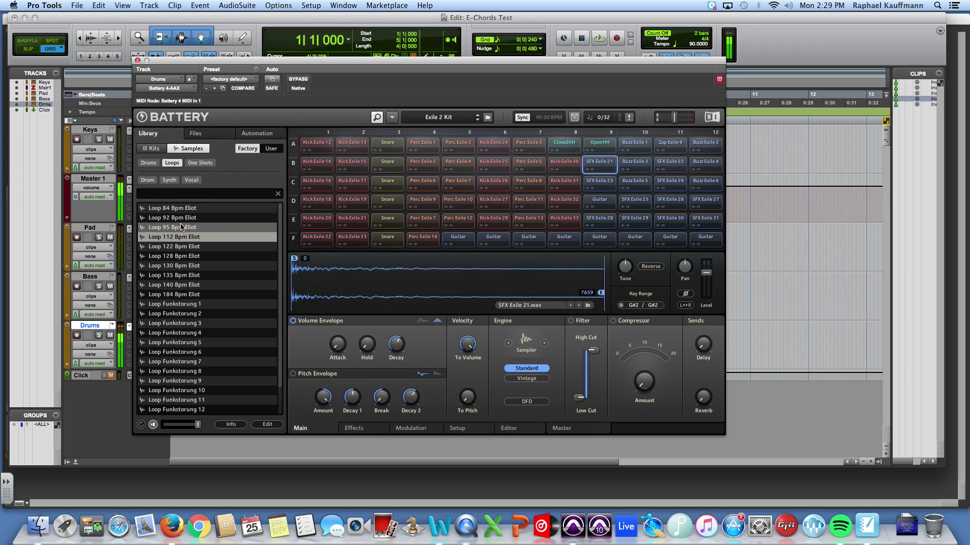
pyautogui.click(185, 266)
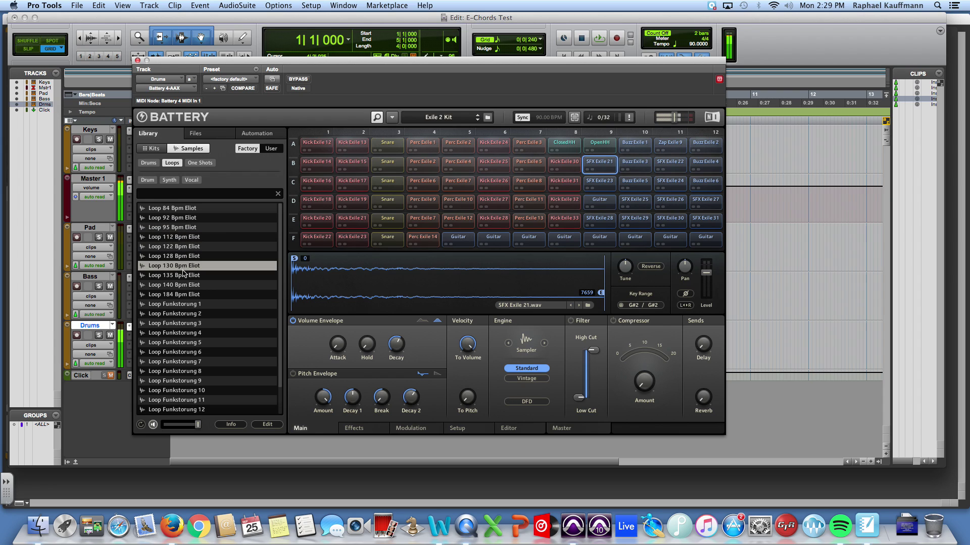
pyautogui.click(174, 360)
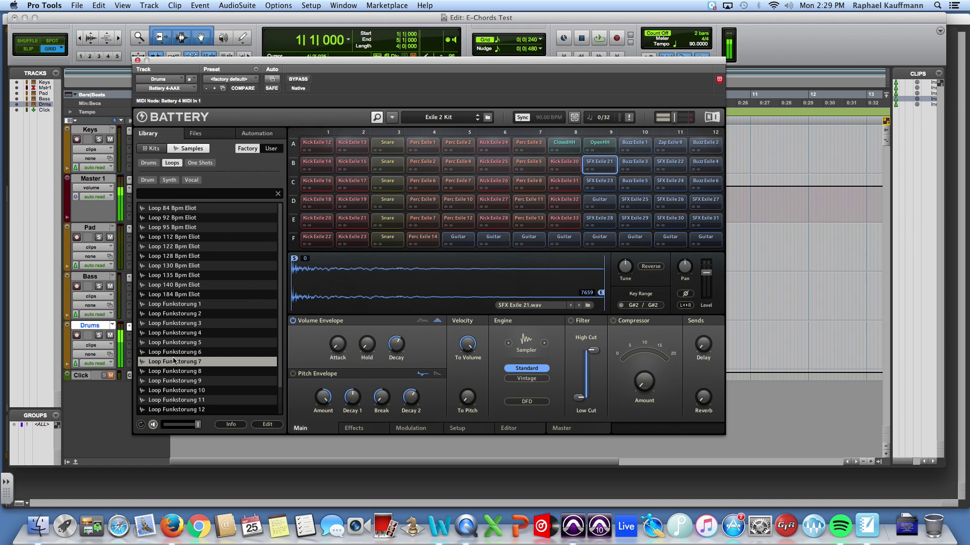
# - Switch the sample library to One Shots and preview Ambience Einoma 1 and Ambience CD 2
pyautogui.click(204, 163)
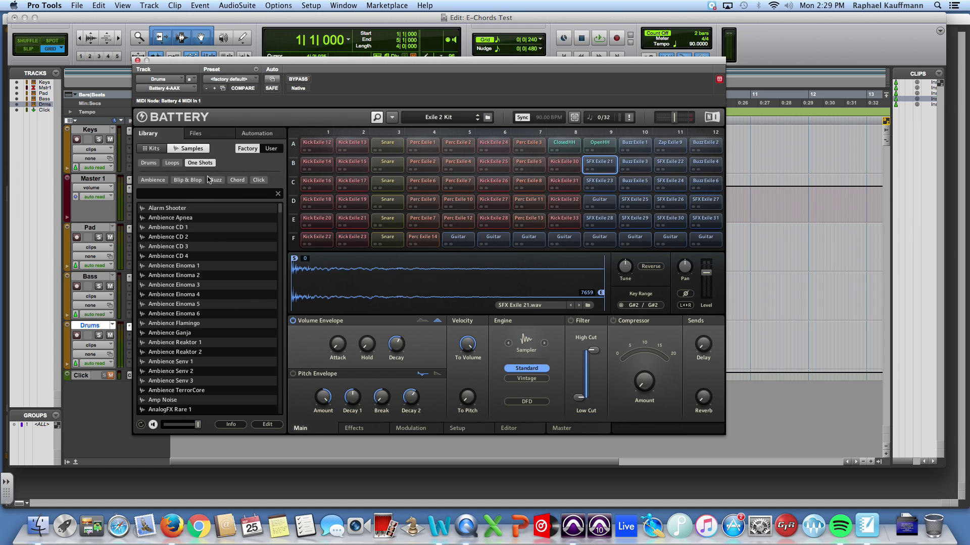
pyautogui.click(172, 296)
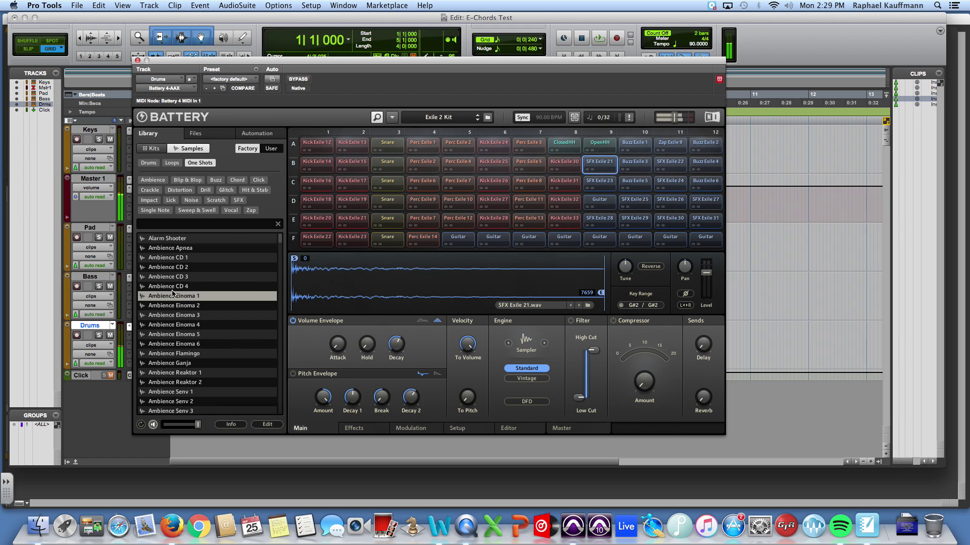
pyautogui.click(178, 270)
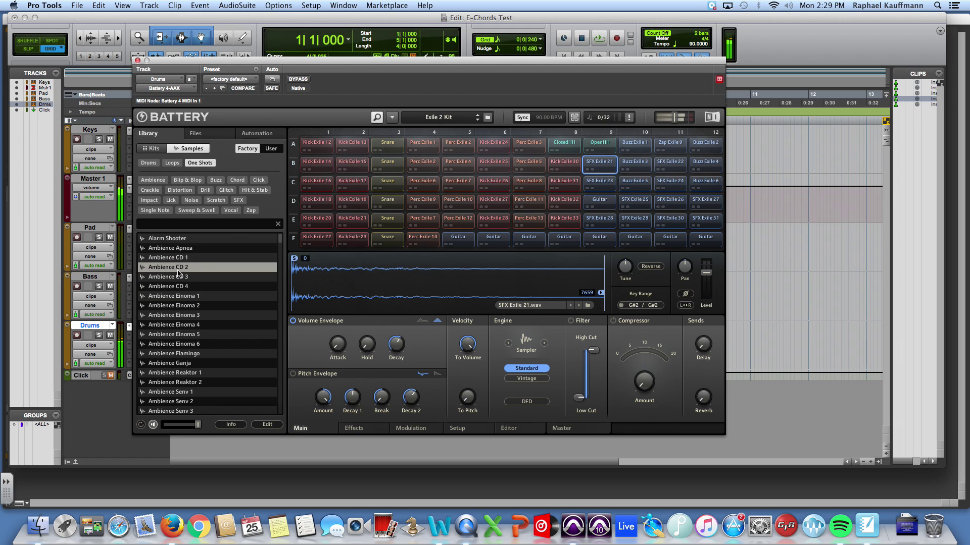
# - Filter the one-shots to Scratch and preview Scratch Mushroom and Scratch Steveland 1
pyautogui.click(216, 201)
pyautogui.click(174, 277)
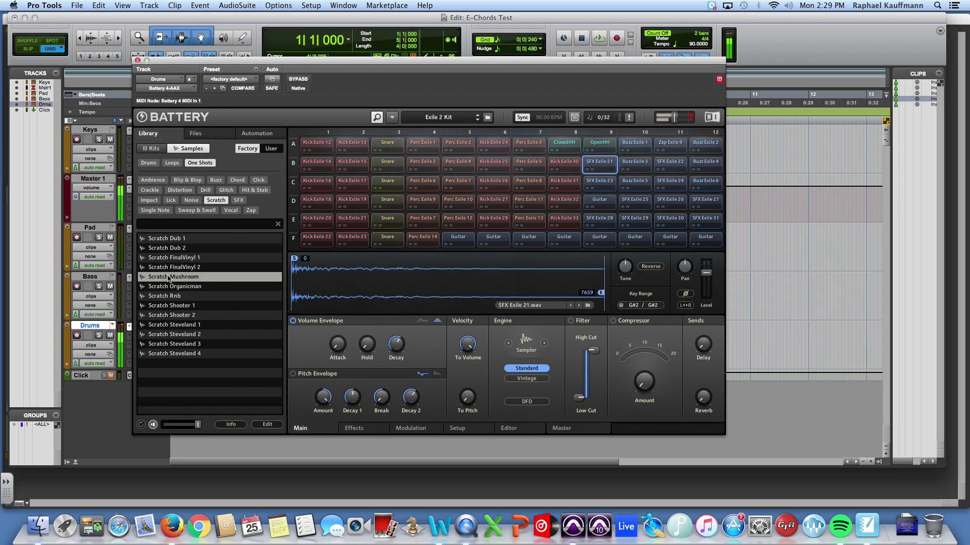
pyautogui.click(171, 324)
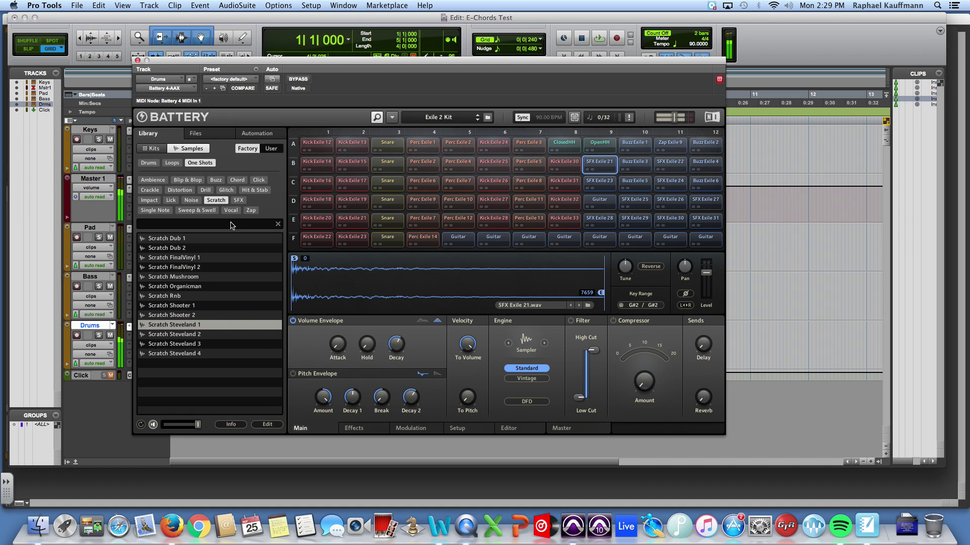
# - Filter the one-shots to SFX, preview sounds from AnalogFX Rare 2 to Chip OpaSid 8, and clear the SFX filter
pyautogui.click(239, 200)
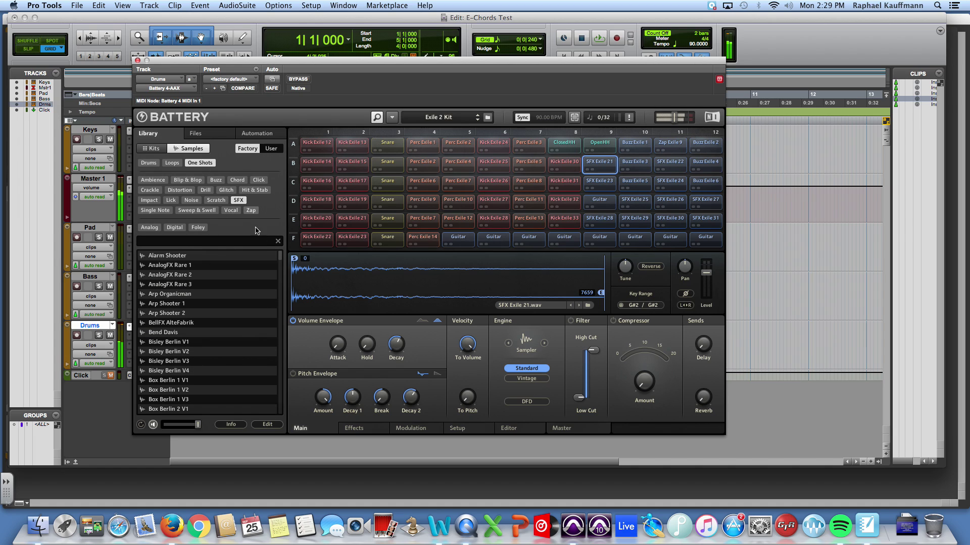
pyautogui.click(176, 275)
pyautogui.click(179, 333)
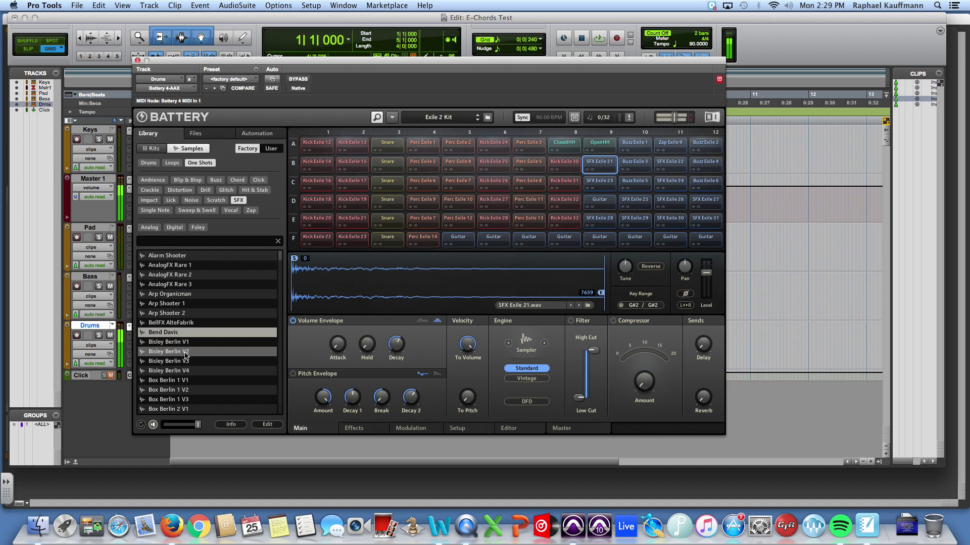
pyautogui.click(183, 399)
pyautogui.scroll(-5, 176, 374)
pyautogui.click(172, 352)
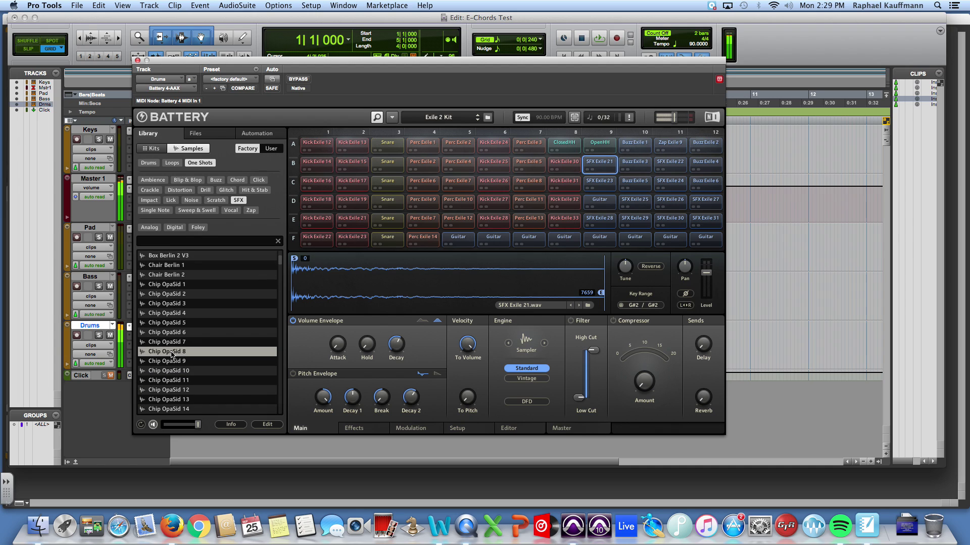
pyautogui.click(239, 200)
# - Leave the factory library for the file browser and go up through the parent folders to Audio Production
pyautogui.click(151, 149)
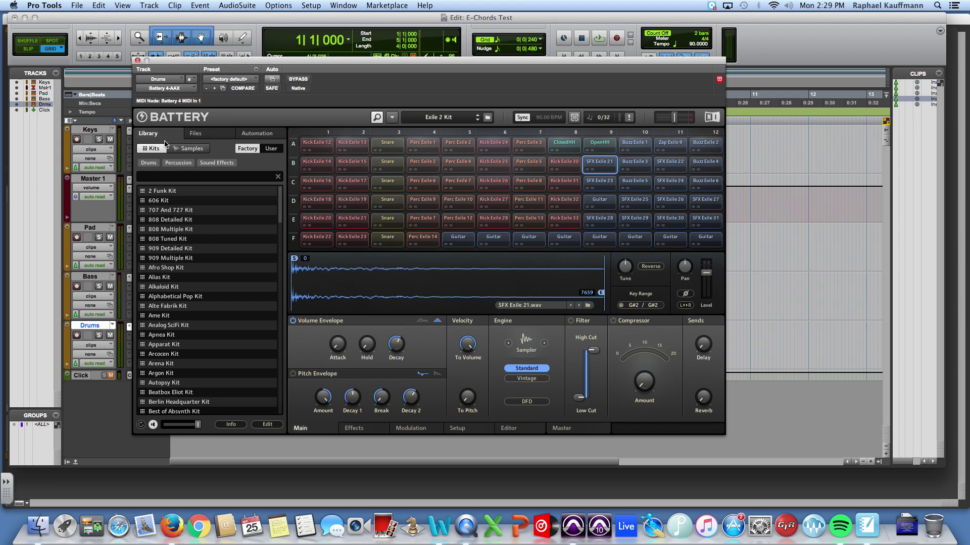
pyautogui.click(205, 134)
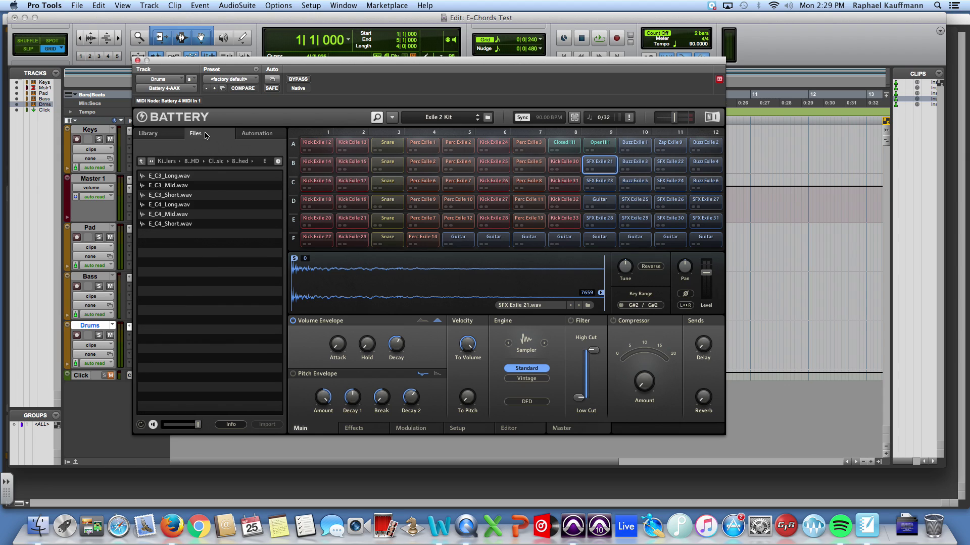
pyautogui.click(142, 162)
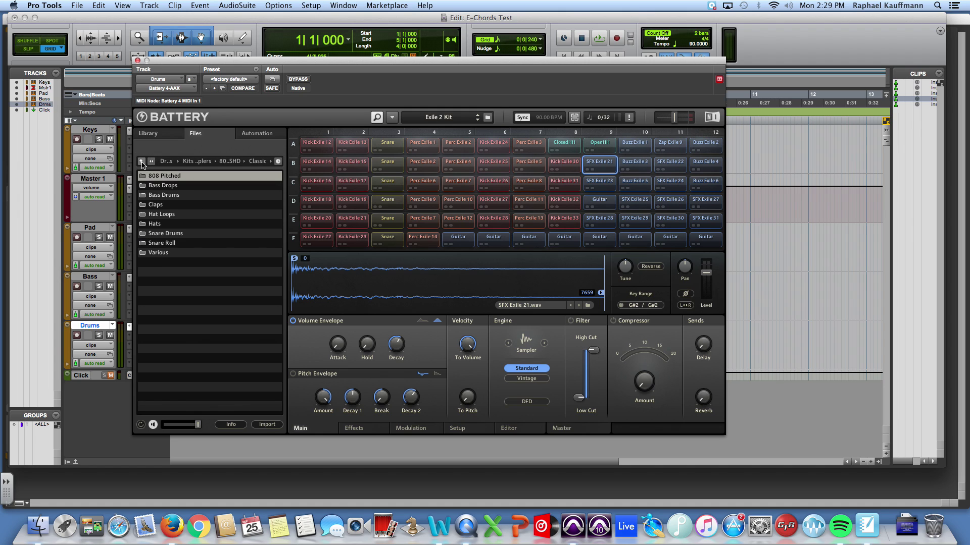
pyautogui.click(142, 162)
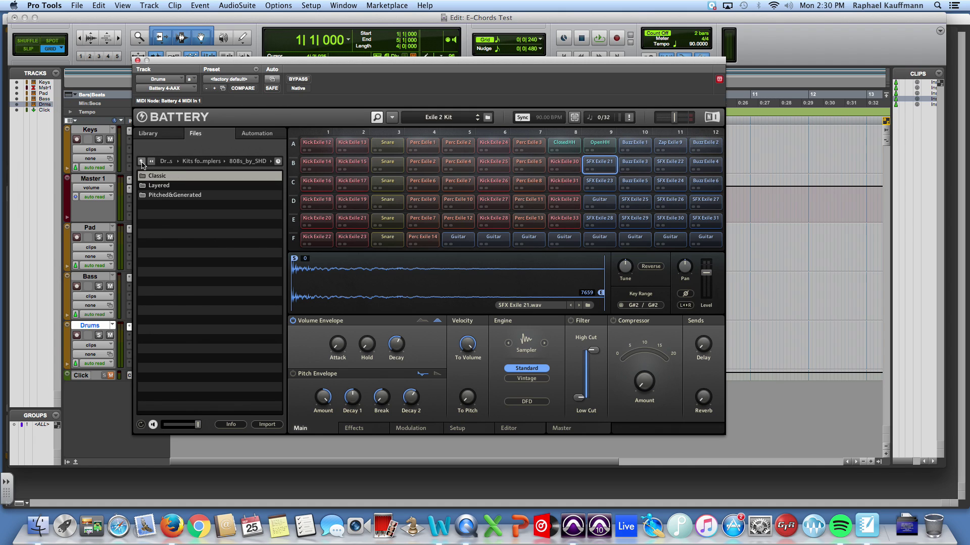
pyautogui.click(142, 162)
pyautogui.click(142, 162)
pyautogui.click(142, 162)
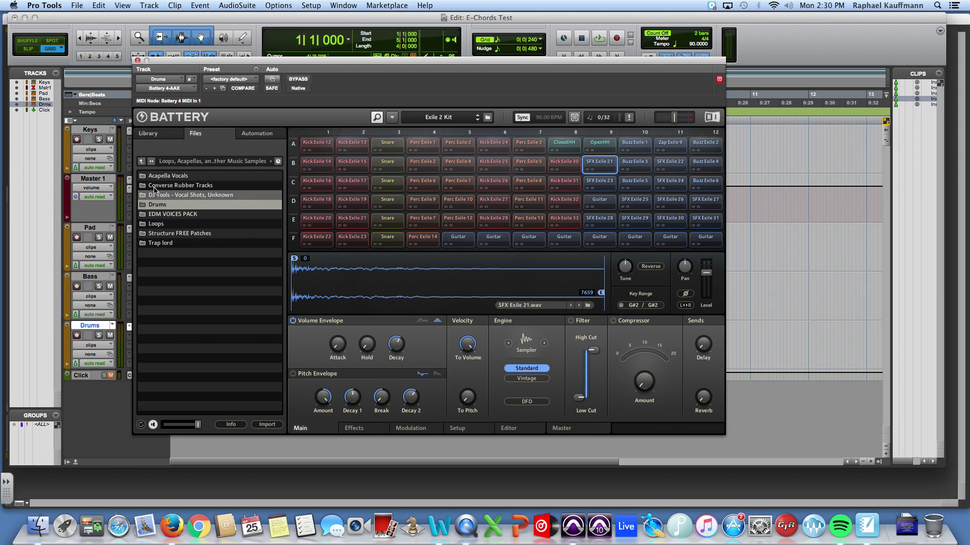
pyautogui.click(142, 162)
pyautogui.click(142, 162)
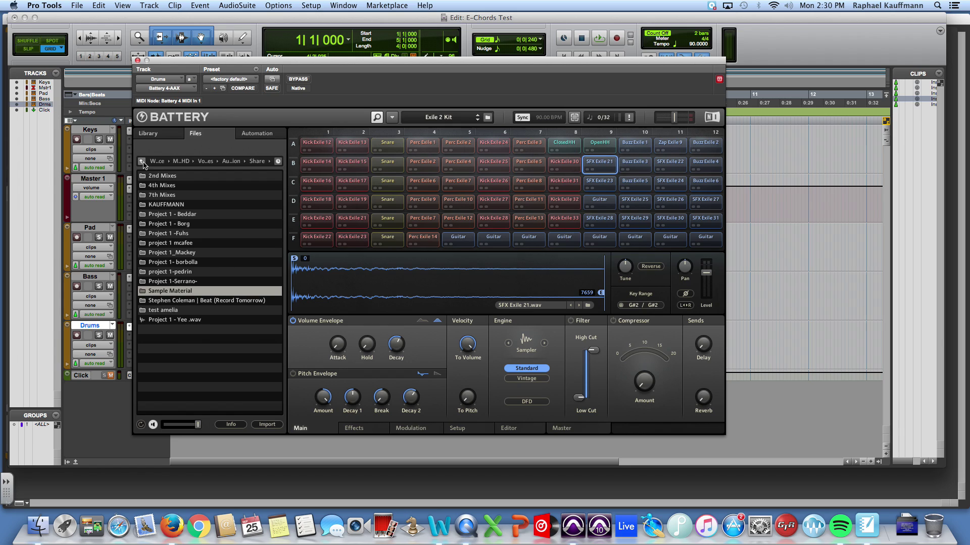
pyautogui.click(142, 162)
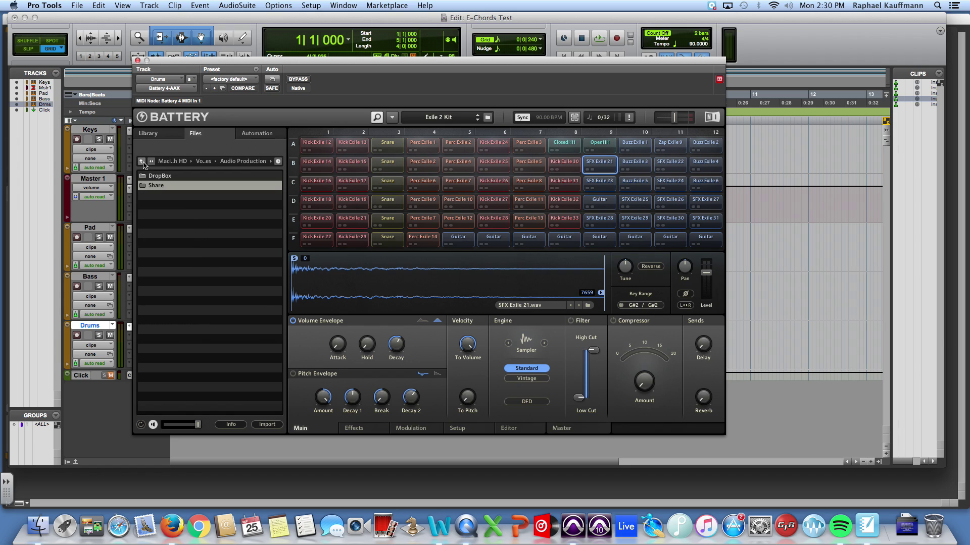
# - Open the 808's folder through Share, Sample Material, Loops, Acapellas, and other Music Samples, Drums, and Kits for Samplers
pyautogui.doubleClick(171, 175)
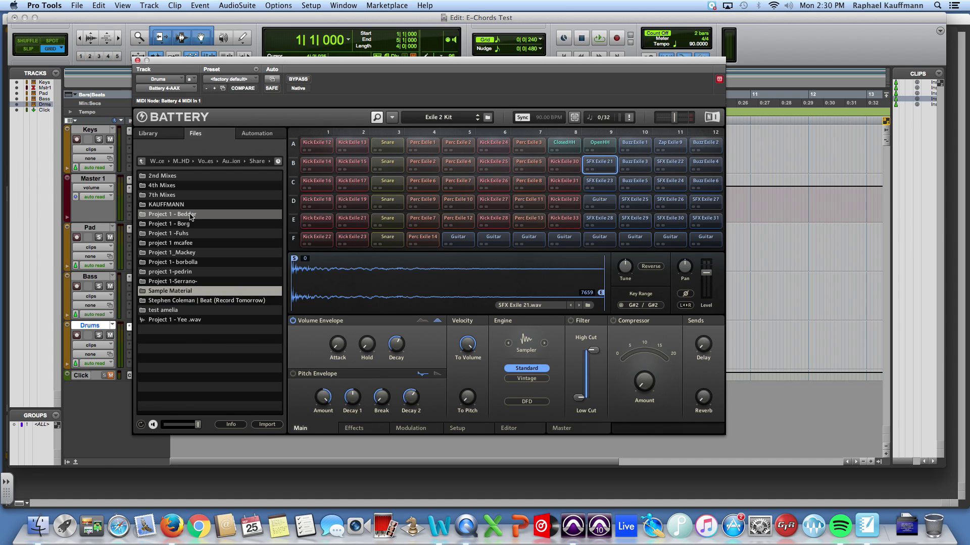
pyautogui.doubleClick(158, 293)
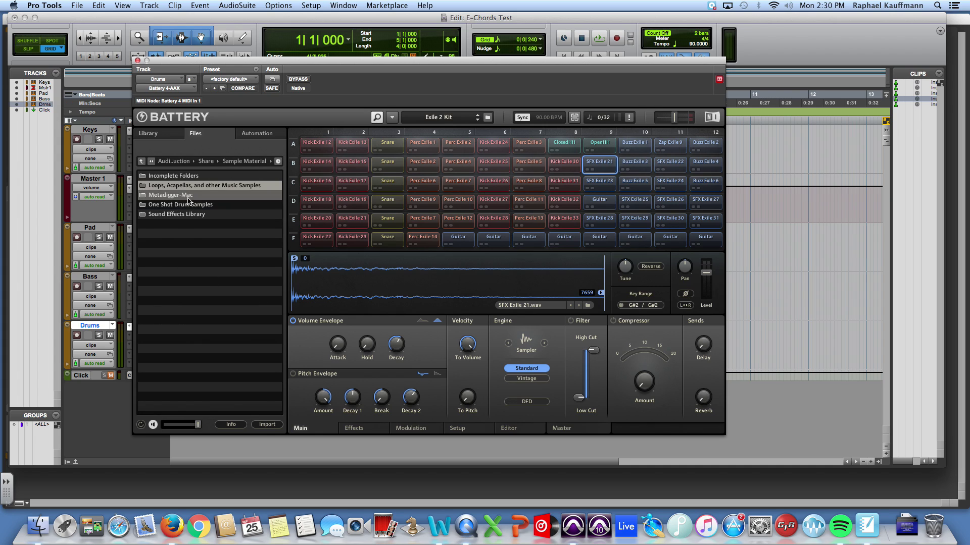
pyautogui.doubleClick(216, 188)
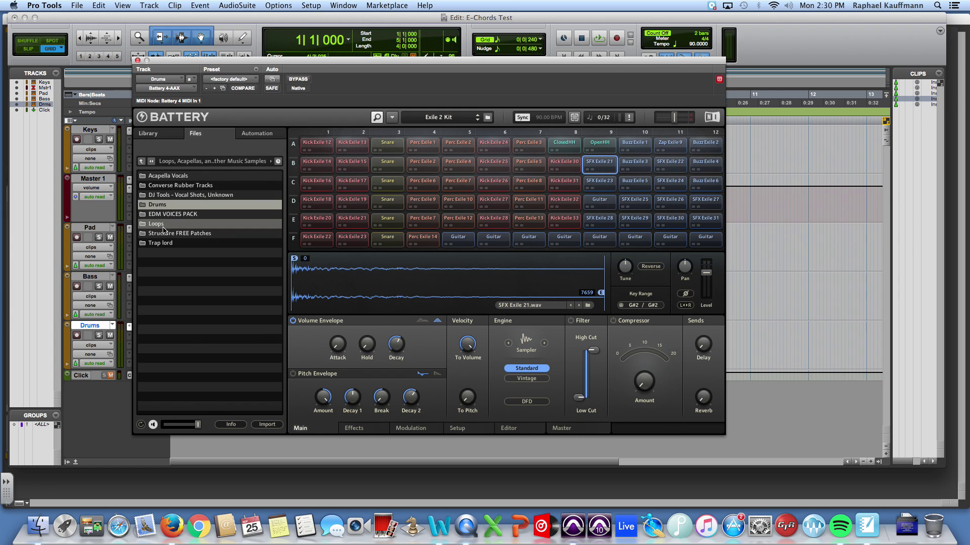
pyautogui.doubleClick(160, 206)
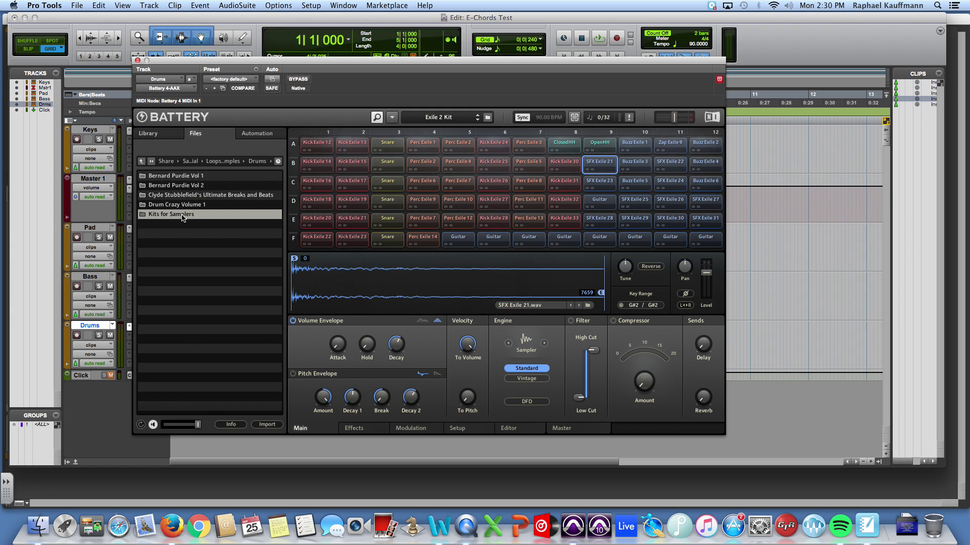
pyautogui.doubleClick(183, 216)
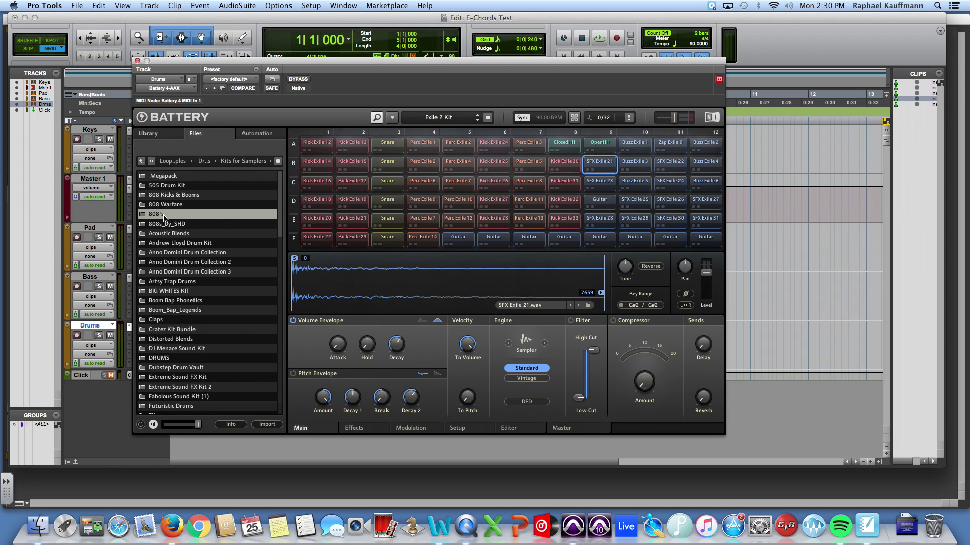
pyautogui.doubleClick(164, 216)
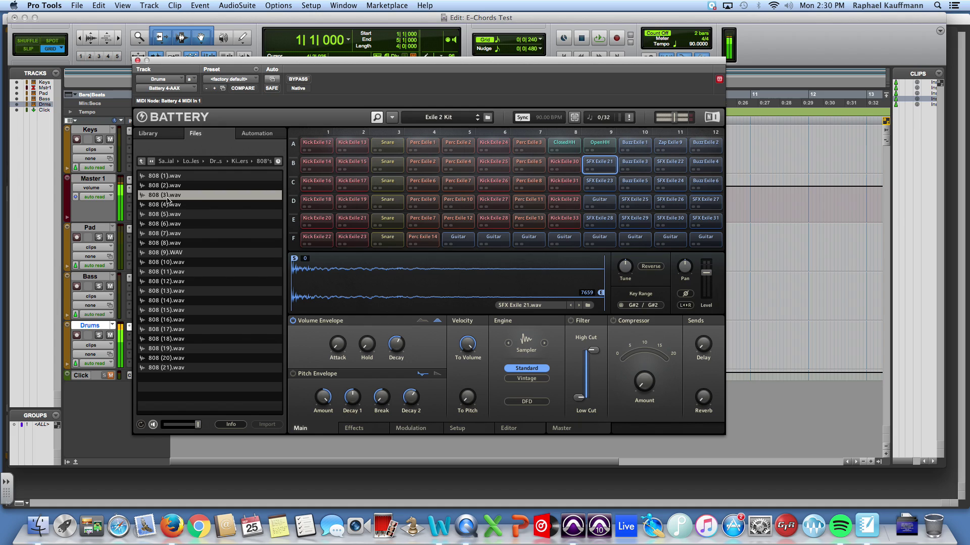
# - Preview 808 (4).wav and 808 (5).wav, and replace Kick Exile 12 in cell A1 with 808 (3).wav
pyautogui.click(167, 208)
pyautogui.click(166, 214)
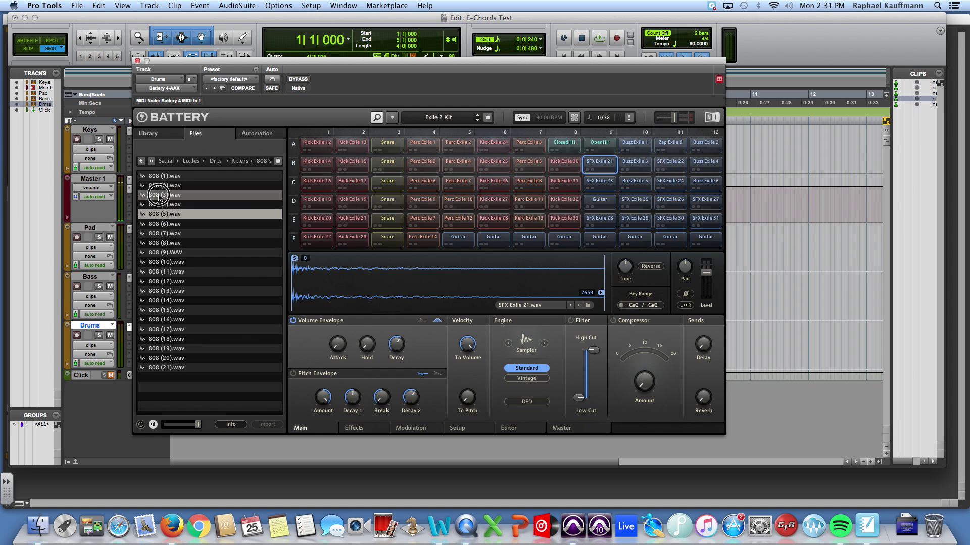
pyautogui.moveTo(158, 196); pyautogui.dragTo(318, 146)
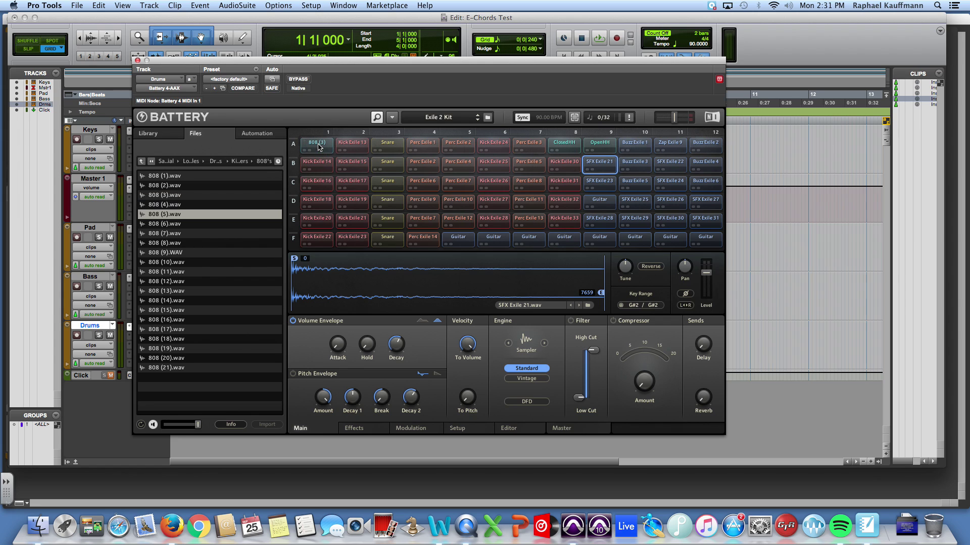
# - Audition the 808 (3) sample in cell A1 alternately with Kick Exile 13
pyautogui.click(318, 146)
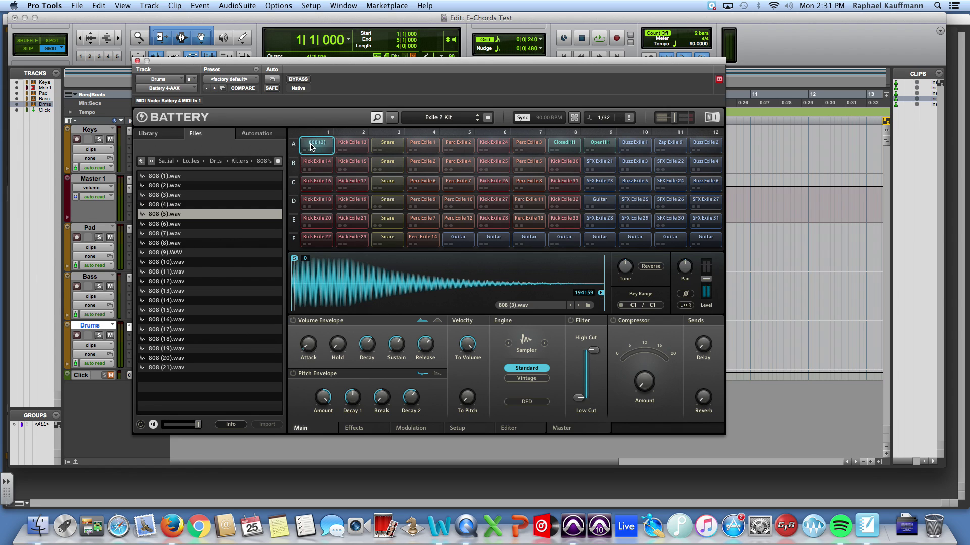
pyautogui.click(345, 148)
pyautogui.click(323, 147)
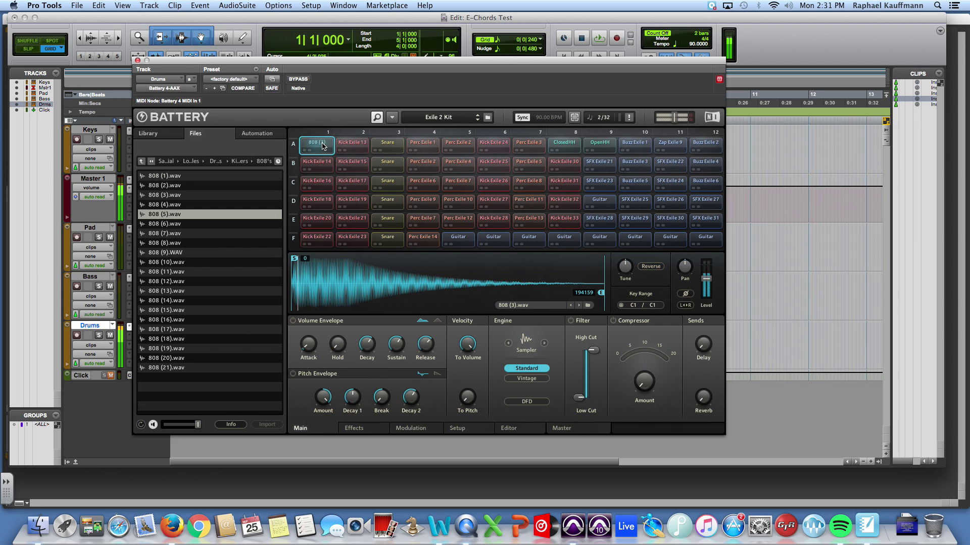
# - Audition the 808 (3) sample in cell A1 alternately with the snare in cell A3
pyautogui.click(377, 147)
pyautogui.click(321, 145)
pyautogui.click(378, 146)
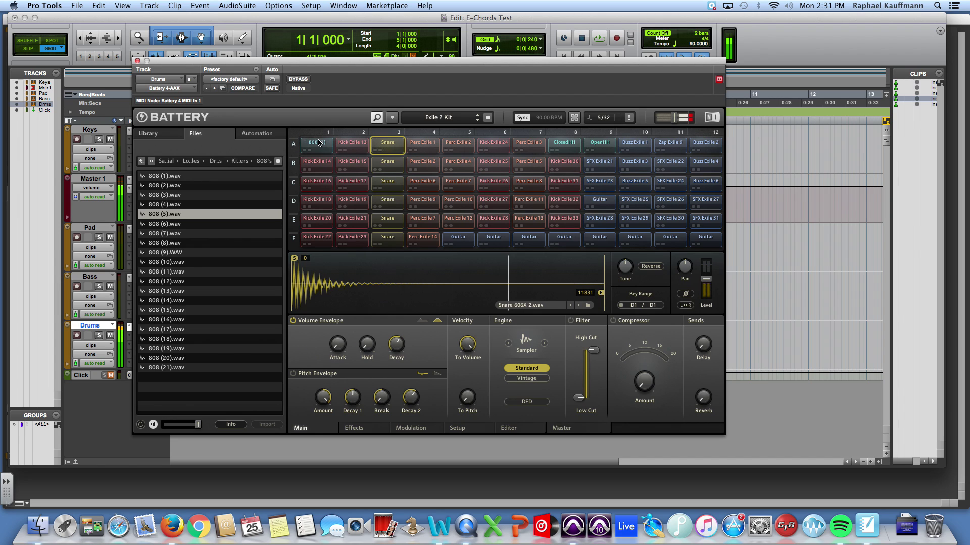
pyautogui.click(318, 143)
pyautogui.click(395, 146)
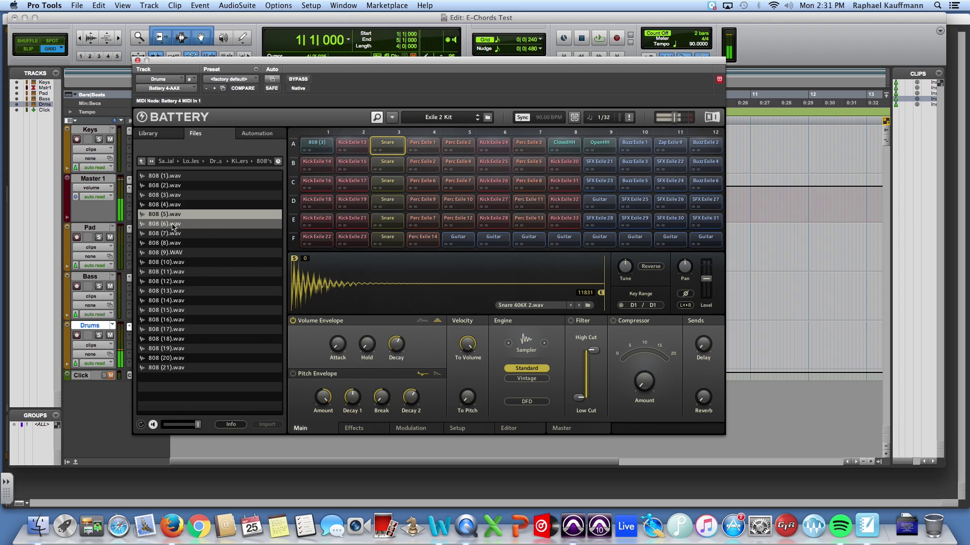
# - Replace Kick Exile 13 in cell A2 with 808 (6).wav and Kick Exile 14 in cell B1 with 808 (7).wav
pyautogui.moveTo(170, 226); pyautogui.dragTo(347, 148)
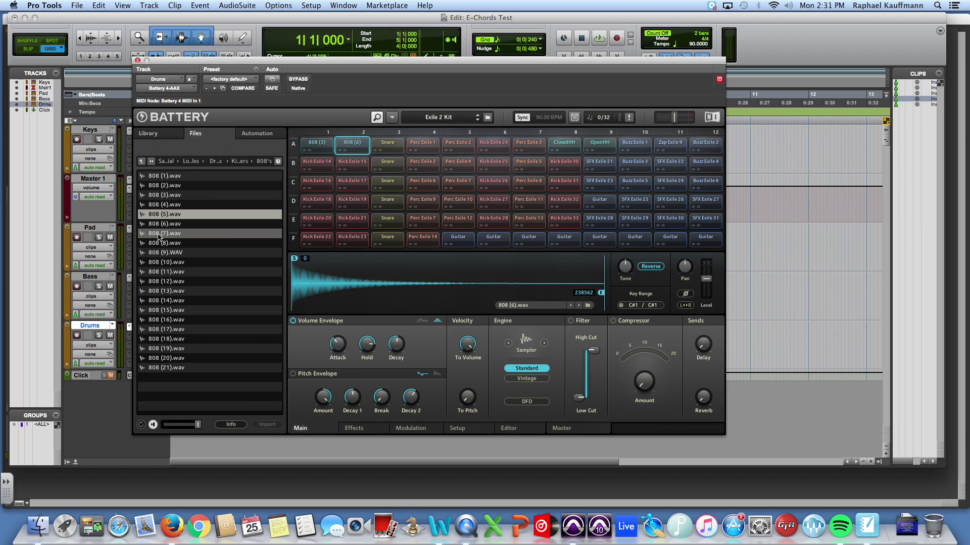
pyautogui.moveTo(158, 235); pyautogui.dragTo(316, 162)
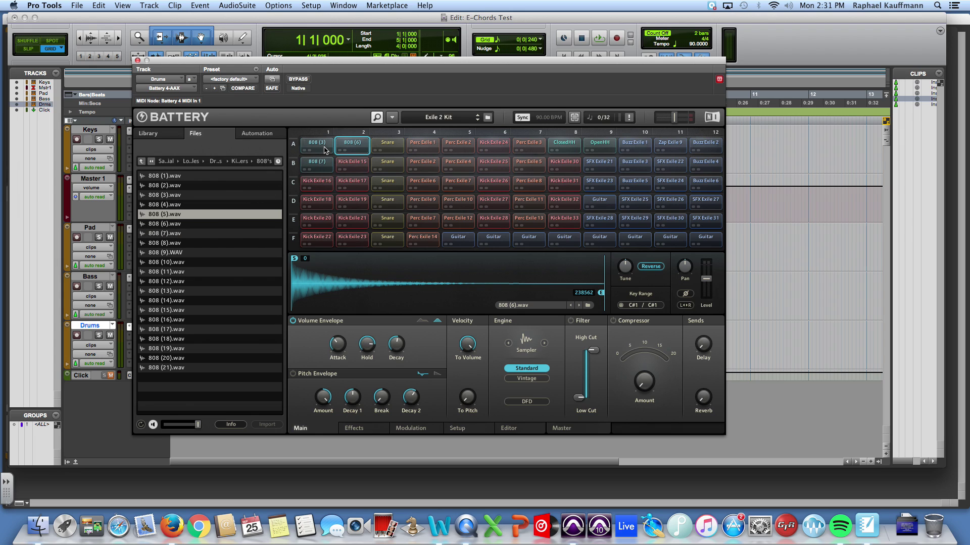
pyautogui.click(323, 146)
pyautogui.click(350, 148)
# - Copy the 808 (3) sample from cell A1 into cells A2, B1 and B2
pyautogui.moveTo(317, 148); pyautogui.dragTo(346, 163)
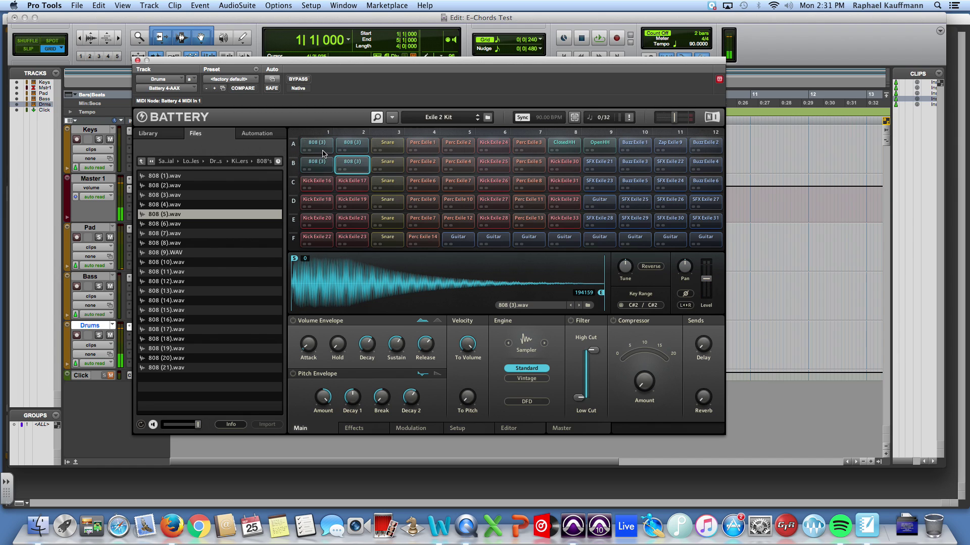
pyautogui.click(325, 152)
# - Tune the 808 (3) copies upward, with cell A2 at 1.00 st, cell B1 higher, and cell B2 at 3.00 st
pyautogui.click(352, 146)
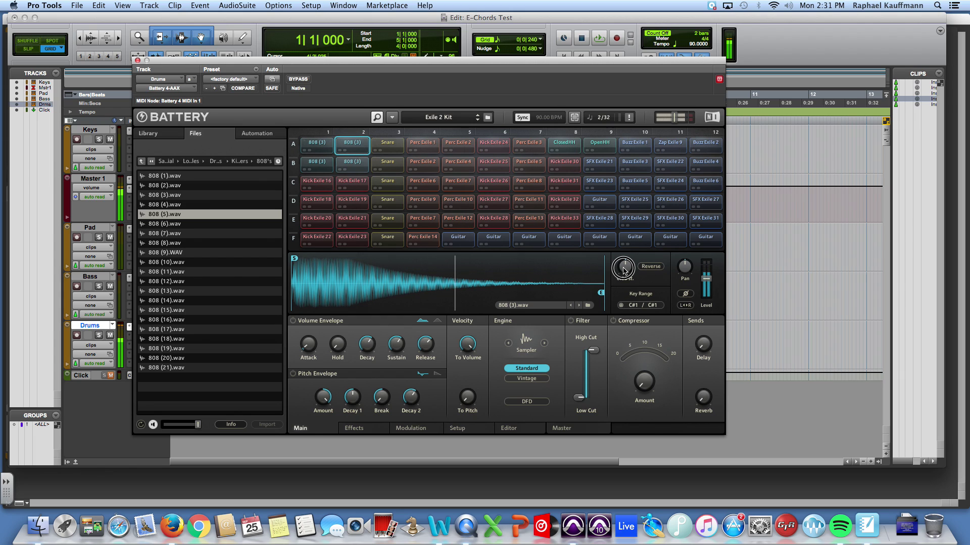
pyautogui.moveTo(623, 268); pyautogui.dragTo(623, 267)
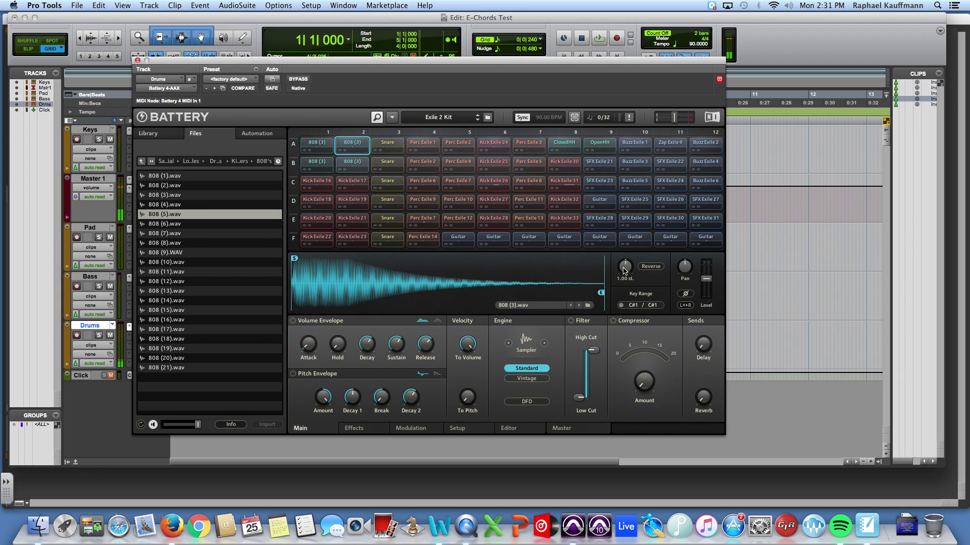
pyautogui.click(316, 166)
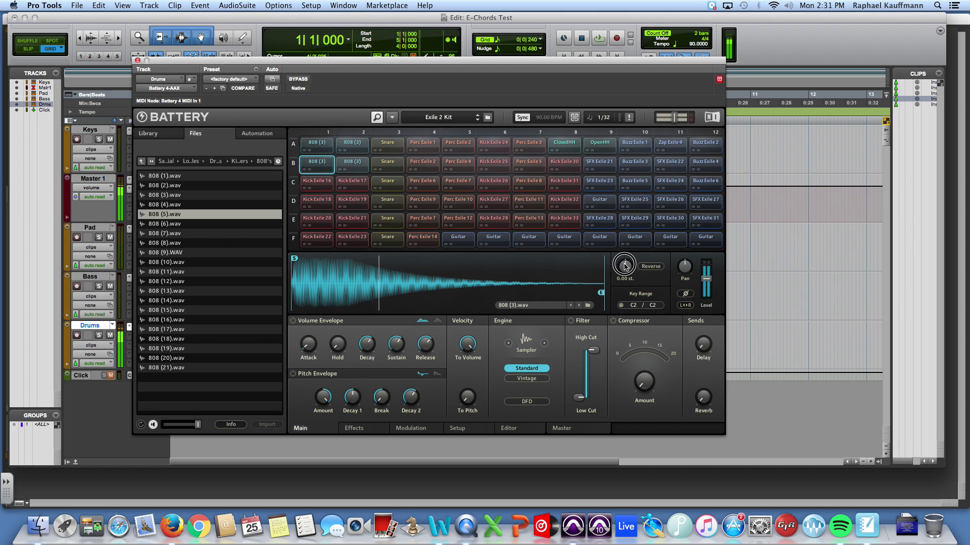
pyautogui.moveTo(625, 266); pyautogui.dragTo(626, 266)
pyautogui.click(352, 164)
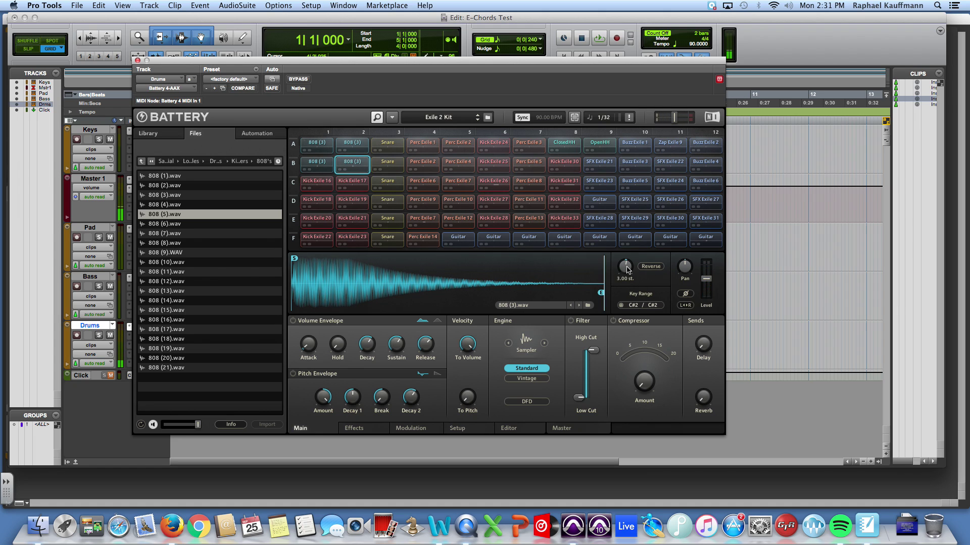
# - Audition the four 808 (3) cells A1, A2, B1 and B2 to compare their tunings
pyautogui.click(319, 146)
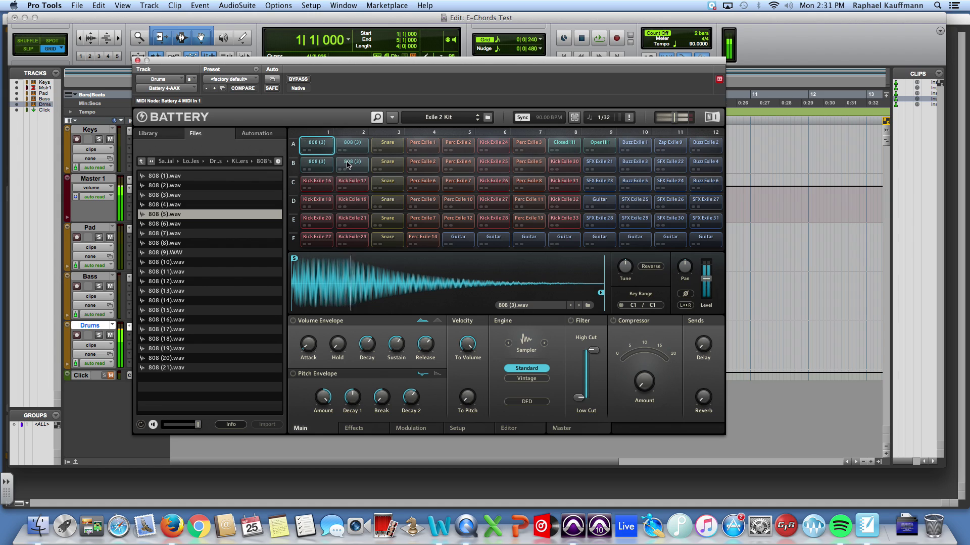
pyautogui.click(348, 165)
pyautogui.click(345, 150)
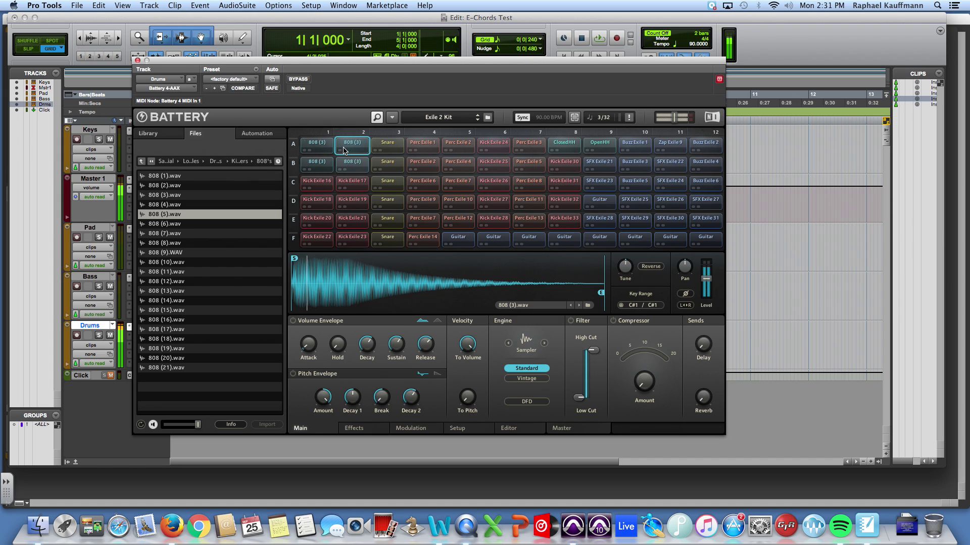
pyautogui.click(318, 147)
pyautogui.click(318, 162)
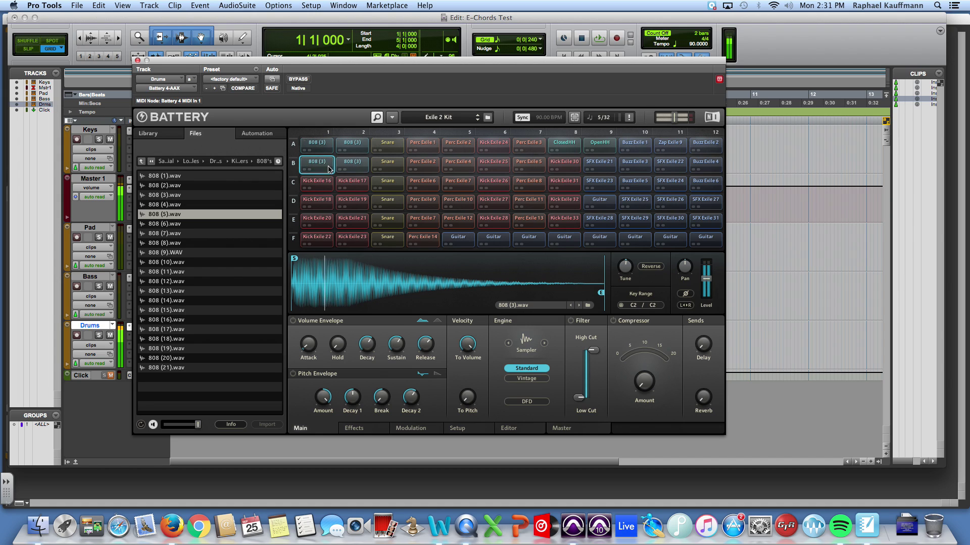
pyautogui.click(359, 169)
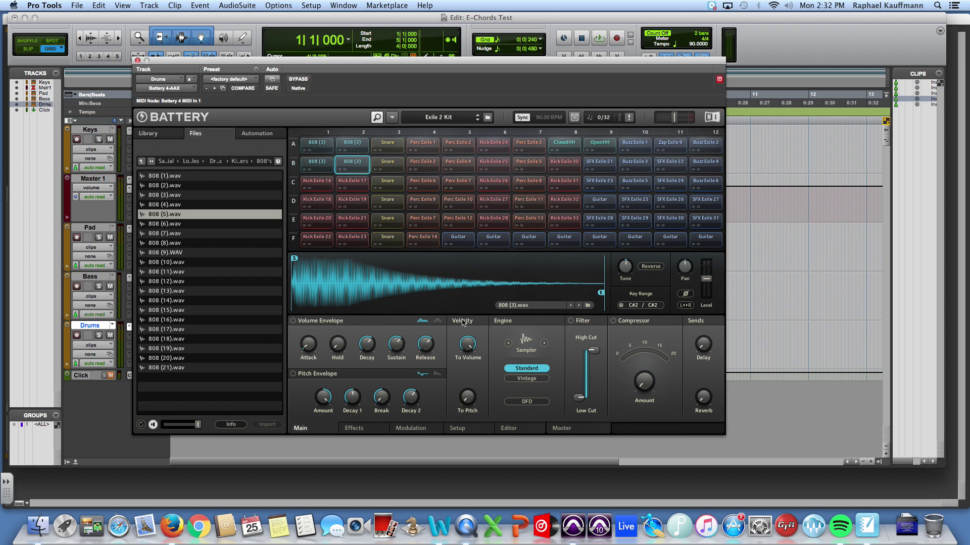
# - Turn on the Volume Envelope for the 808 (3) sample in cell B2 and briefly run playback
pyautogui.click(292, 322)
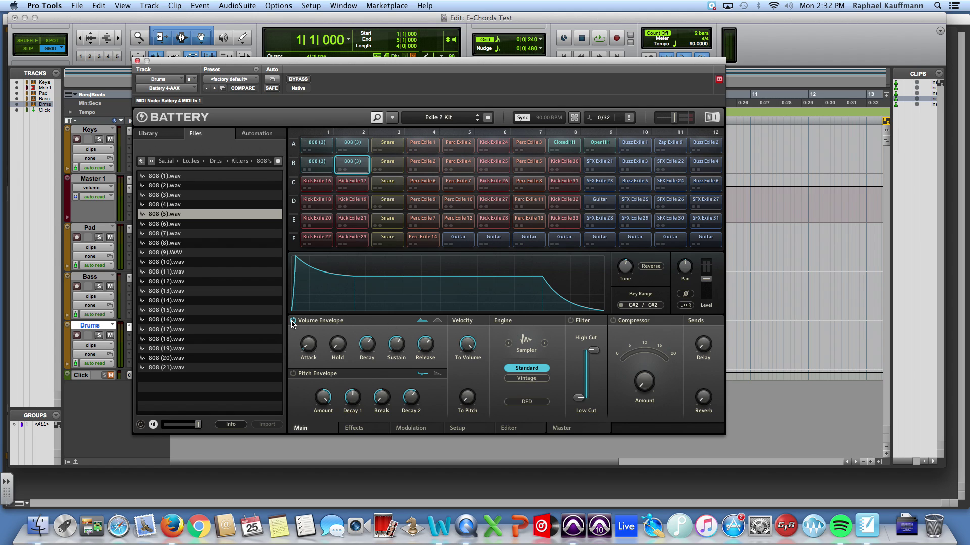
pyautogui.click(292, 322)
pyautogui.click(292, 321)
pyautogui.press('space')
pyautogui.press('space')
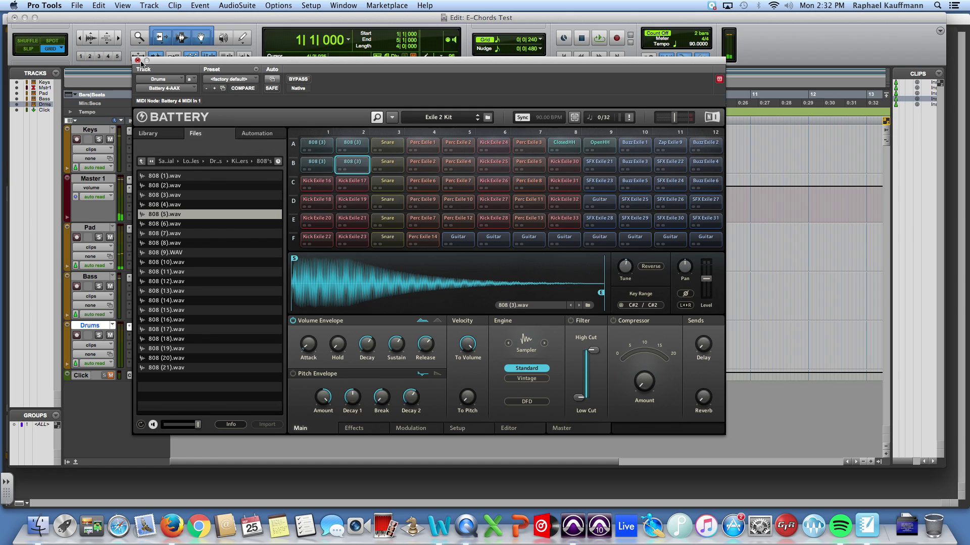
# - Return to the factory kit library and load the Dr Driller Kit
pyautogui.click(148, 134)
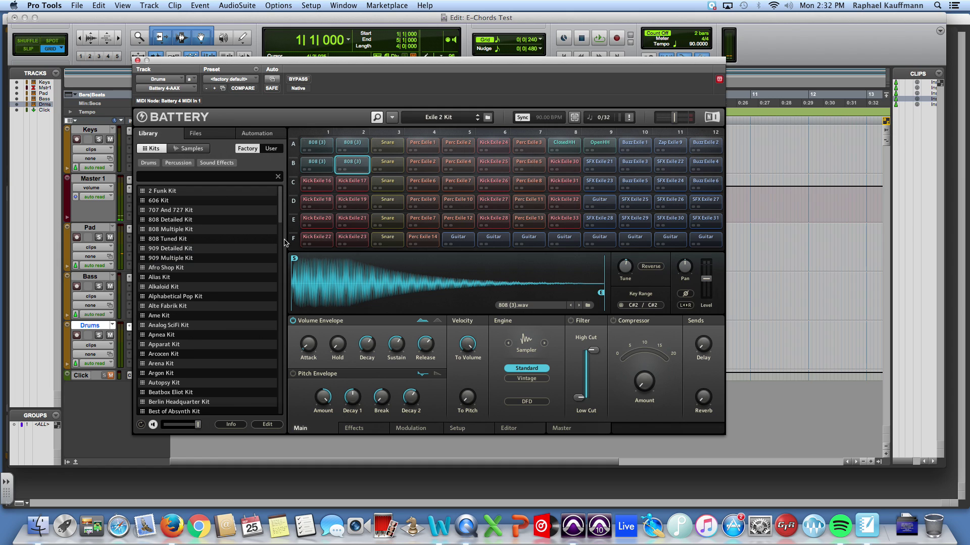
pyautogui.moveTo(279, 218); pyautogui.dragTo(278, 258)
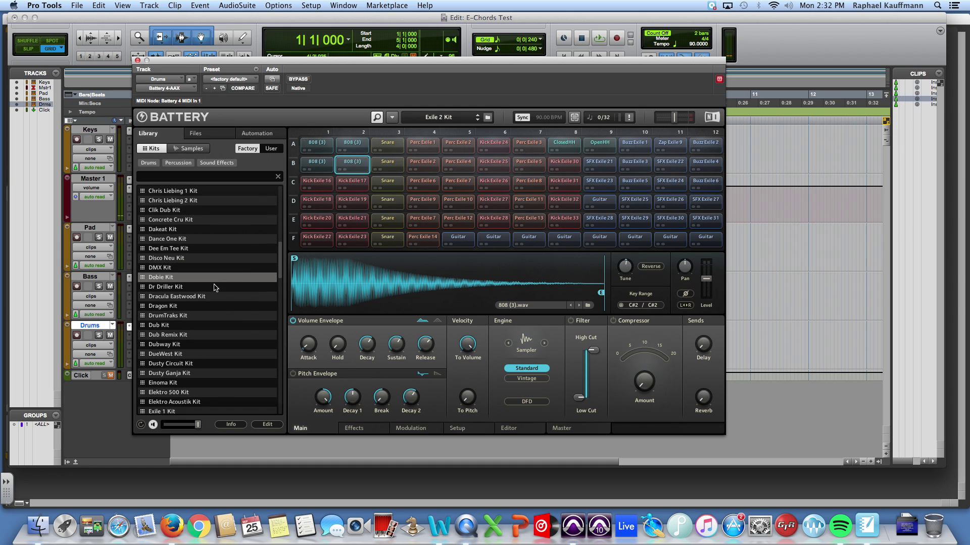
pyautogui.doubleClick(171, 287)
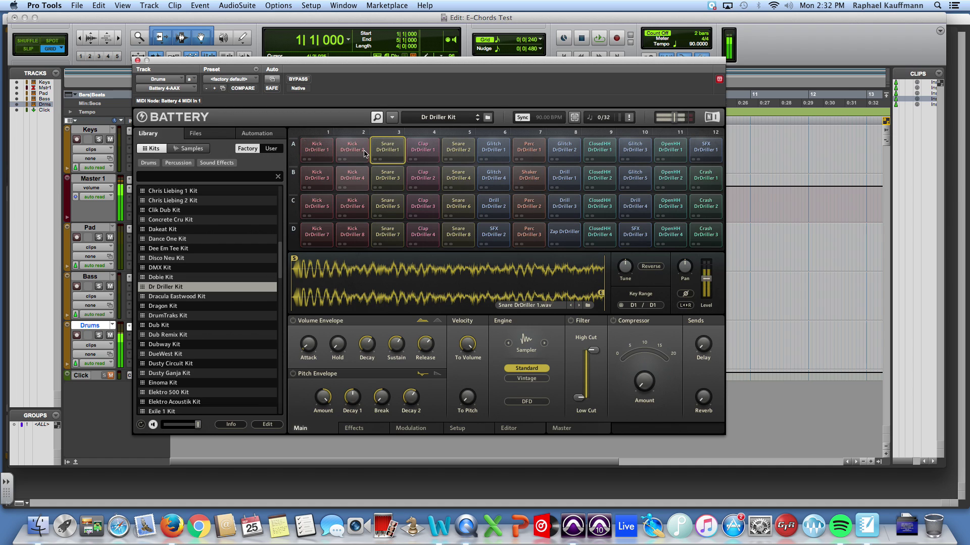
# - Load the Dobie Kit and audition its closed hi-hat cells in columns 7 and 9
pyautogui.doubleClick(172, 278)
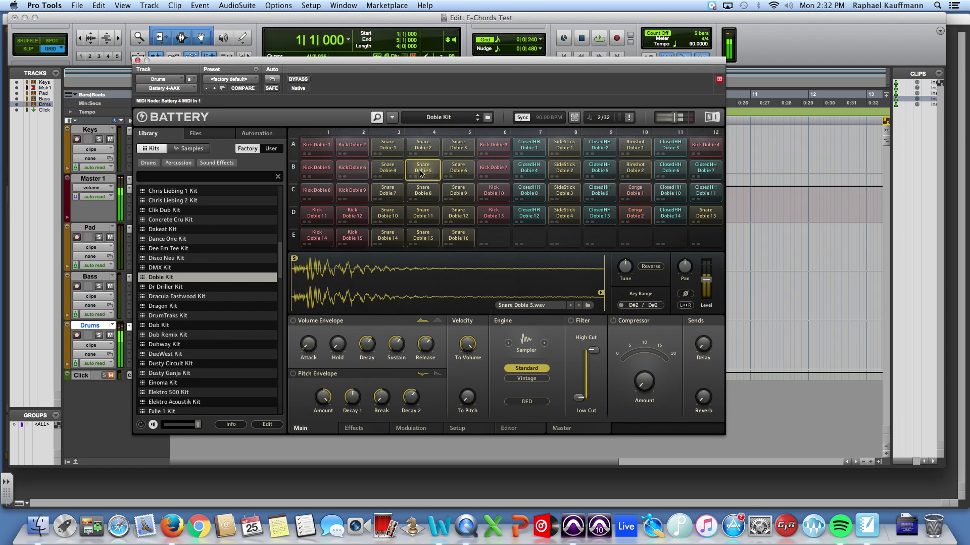
pyautogui.click(521, 145)
pyautogui.click(529, 168)
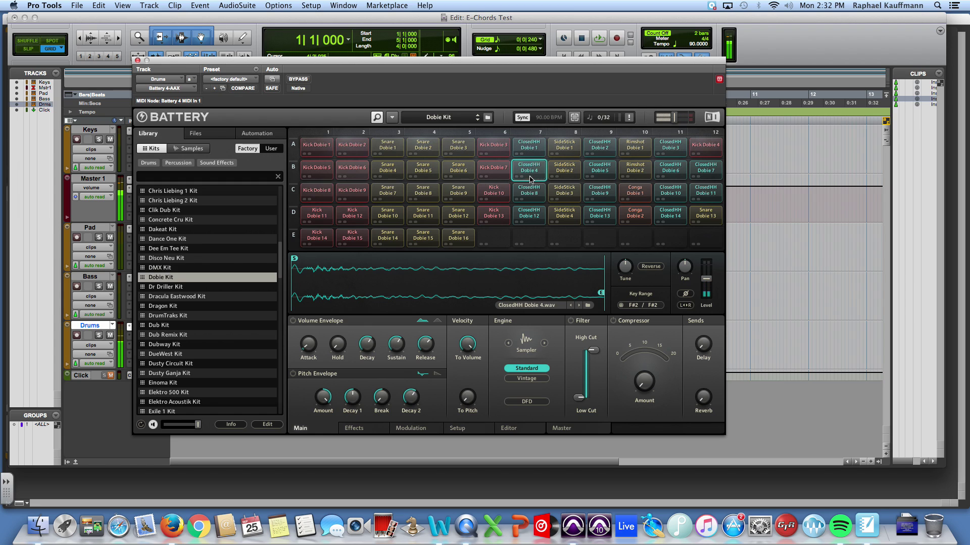
pyautogui.click(529, 190)
pyautogui.click(530, 214)
pyautogui.click(599, 214)
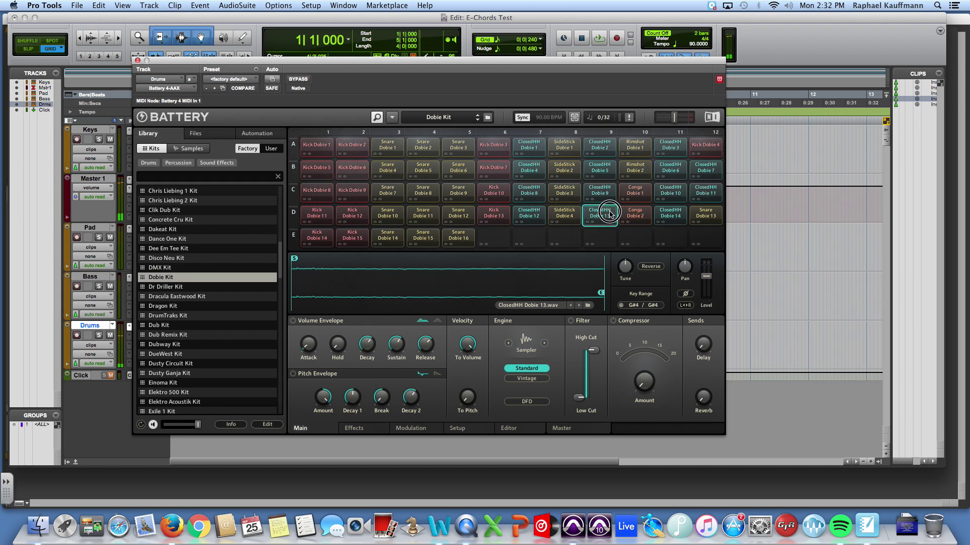
pyautogui.click(599, 191)
pyautogui.click(599, 168)
pyautogui.click(599, 145)
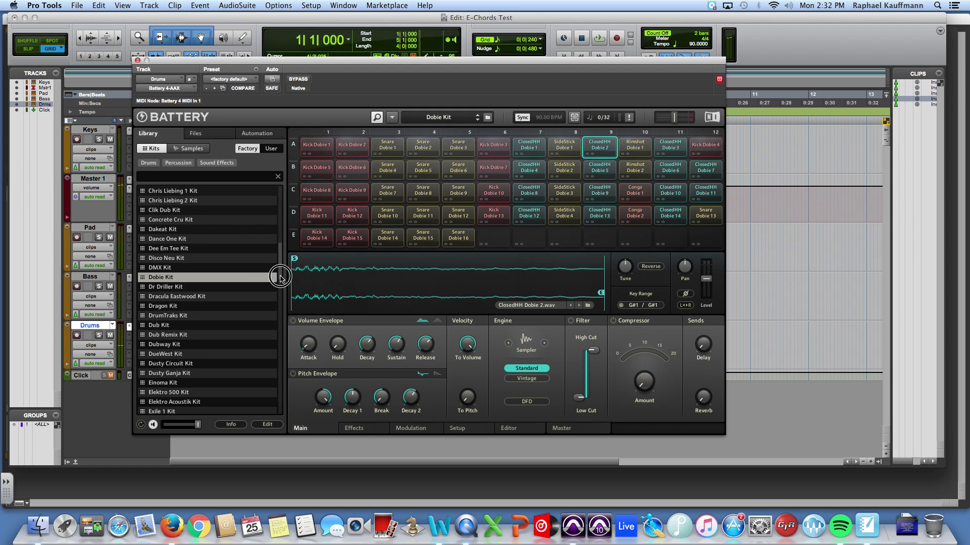
# - Load the Final Vinyl Kit and audition its first two kicks, Snare FinalVinyl 1, and closed hi-hats 1 and 2
pyautogui.moveTo(280, 277); pyautogui.dragTo(277, 290)
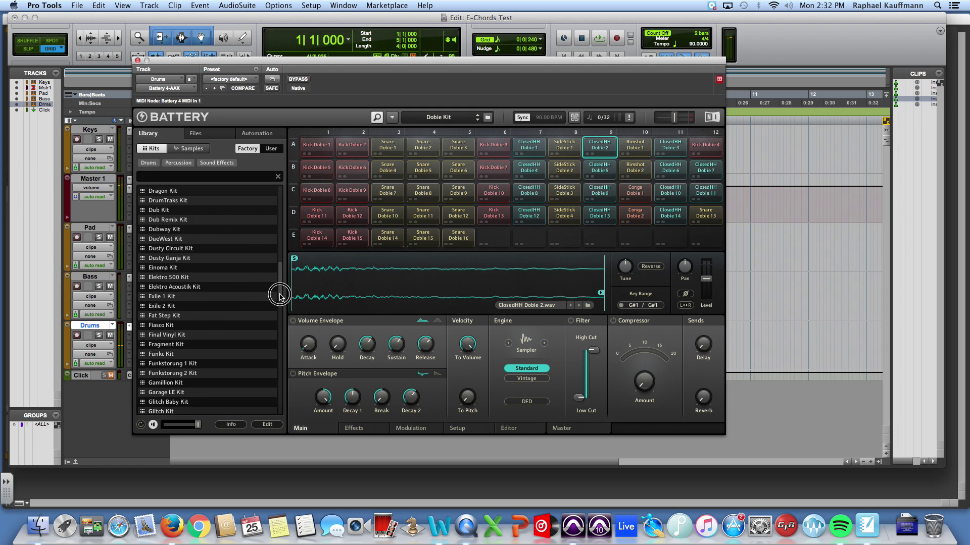
pyautogui.doubleClick(172, 336)
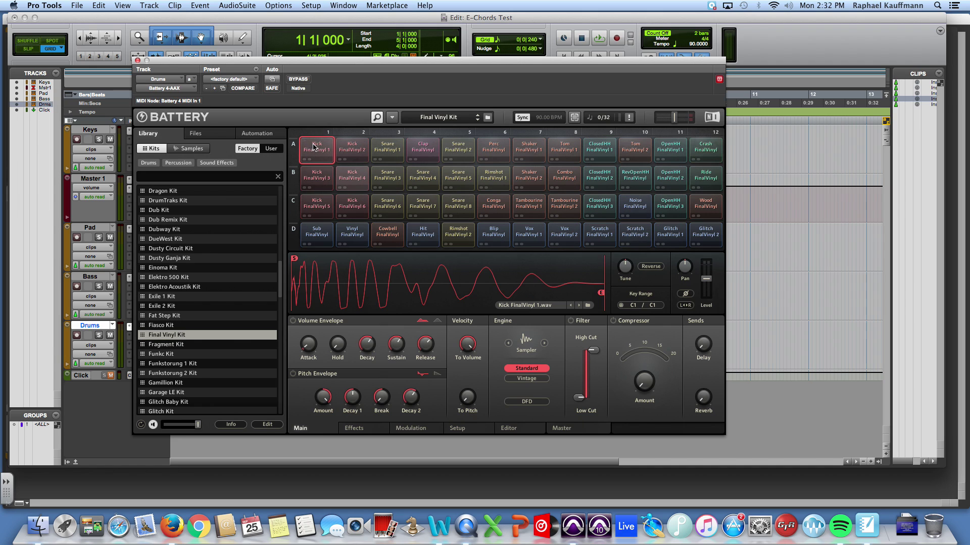
pyautogui.click(312, 144)
pyautogui.click(383, 146)
pyautogui.click(339, 145)
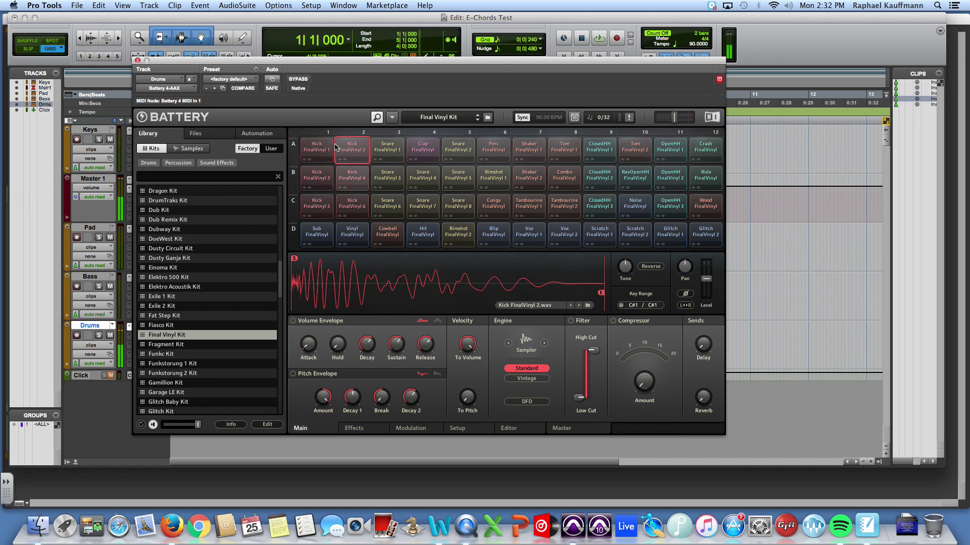
pyautogui.click(316, 148)
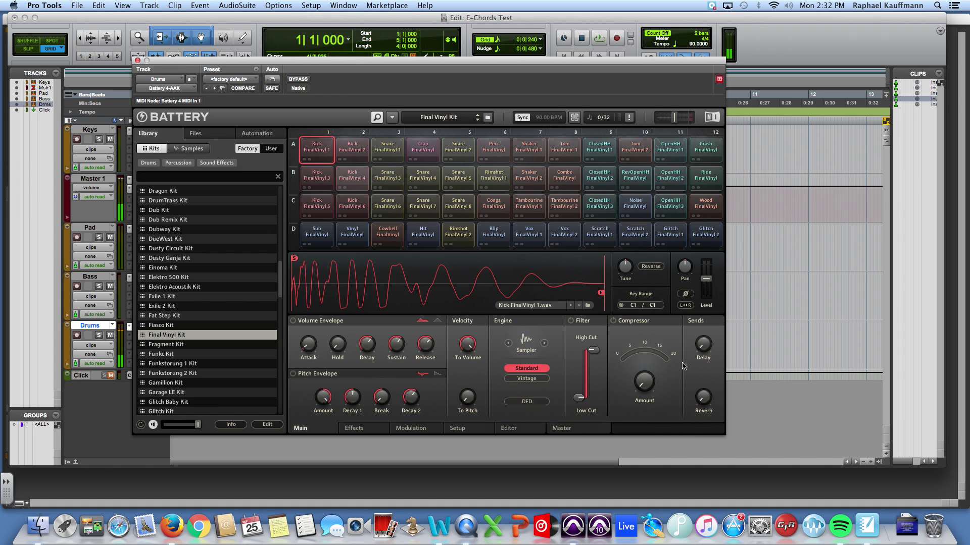
pyautogui.click(386, 150)
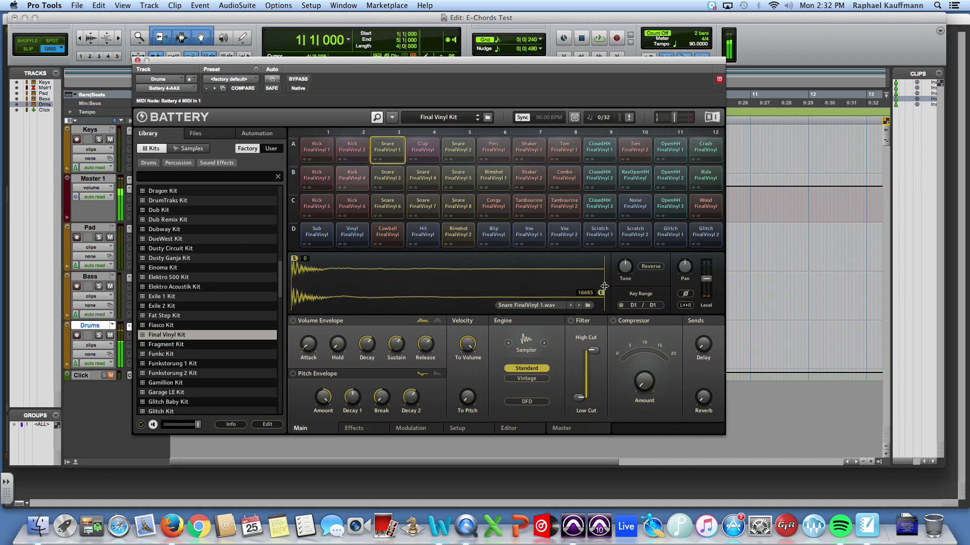
pyautogui.click(604, 149)
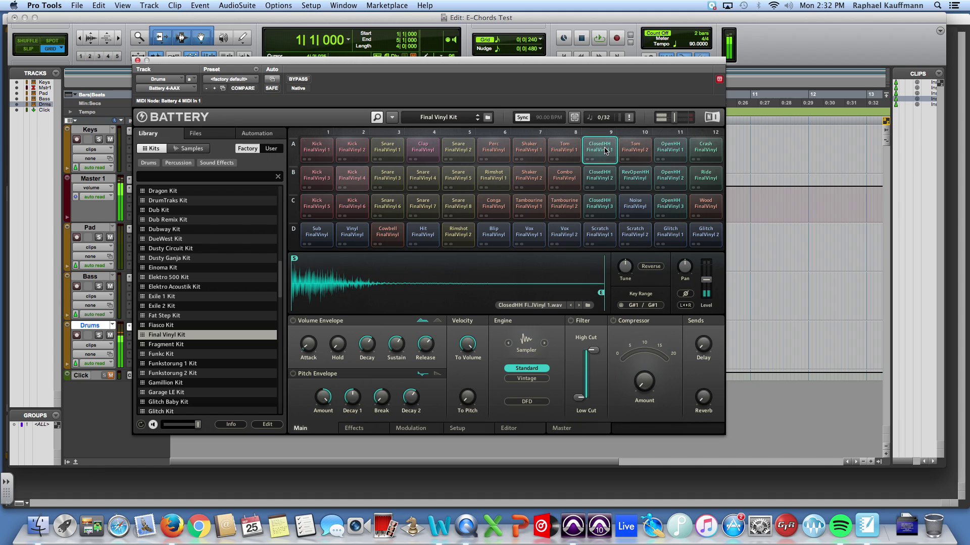
pyautogui.click(606, 181)
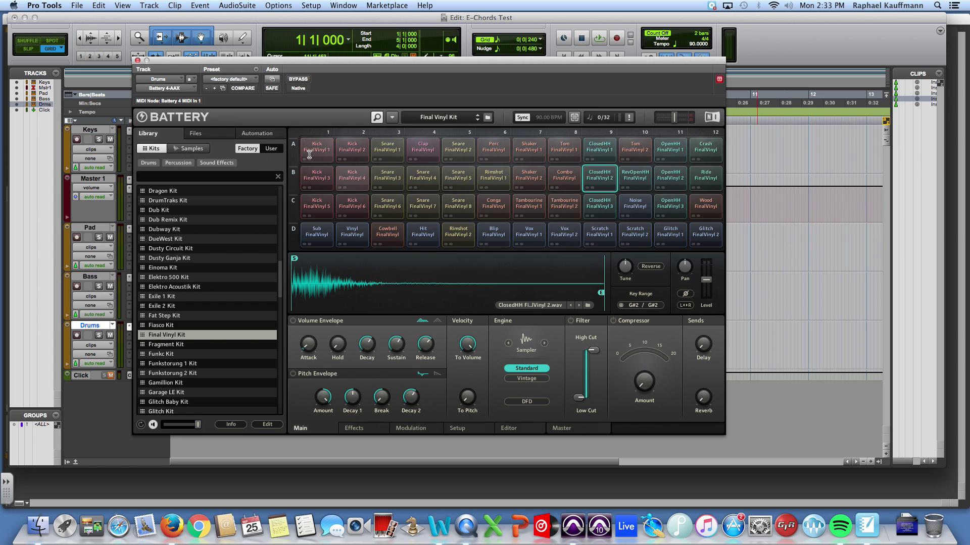
# - Close the Battery window, open the MIDI Editor from the Bass clip, and make Drums the track being edited
pyautogui.click(763, 316)
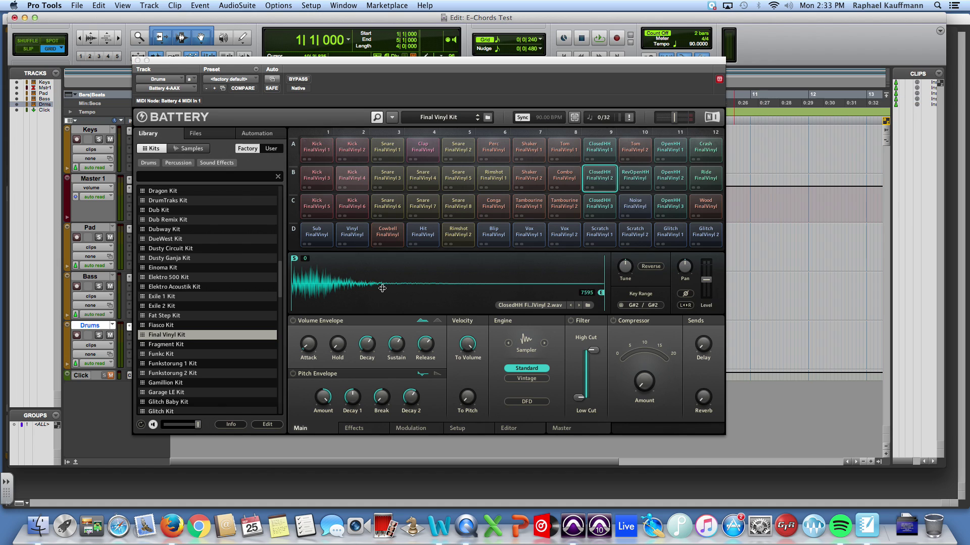
pyautogui.click(137, 60)
pyautogui.doubleClick(256, 314)
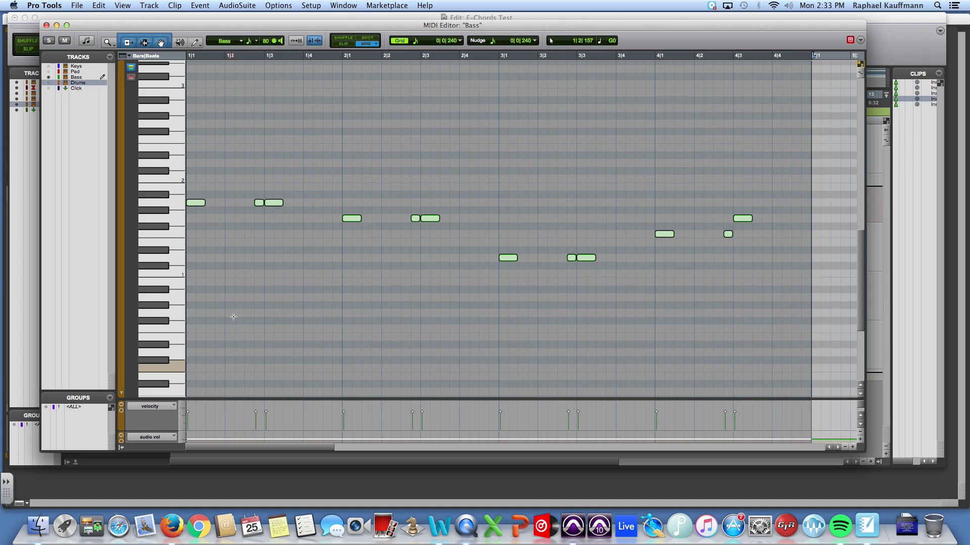
pyautogui.click(101, 83)
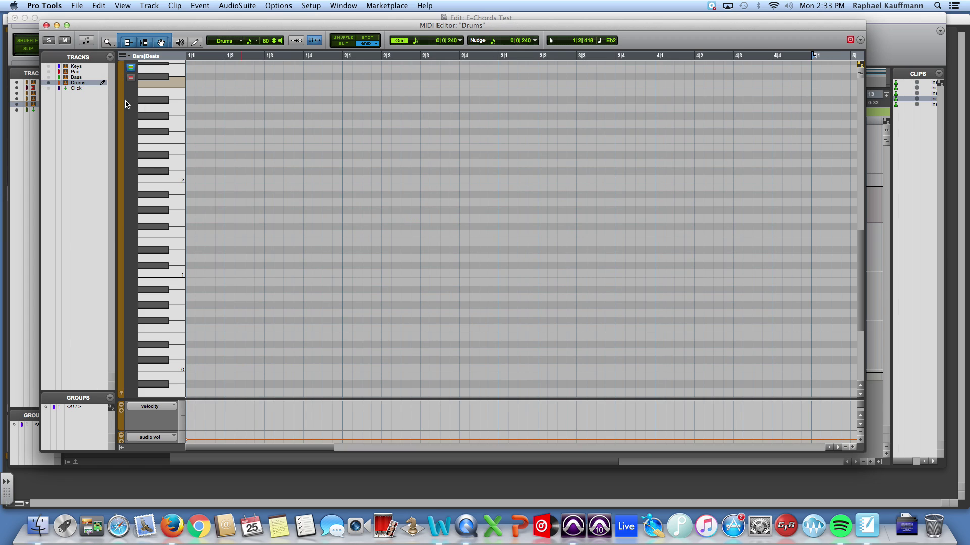
# - Enter six closed hi-hat notes on G#2 at eighth-note spacing across beats 1 to 3 of bar 1
pyautogui.moveTo(154, 107)
pyautogui.mouseDown()
pyautogui.moveTo(151, 286)
pyautogui.moveTo(157, 120)
pyautogui.mouseUp()
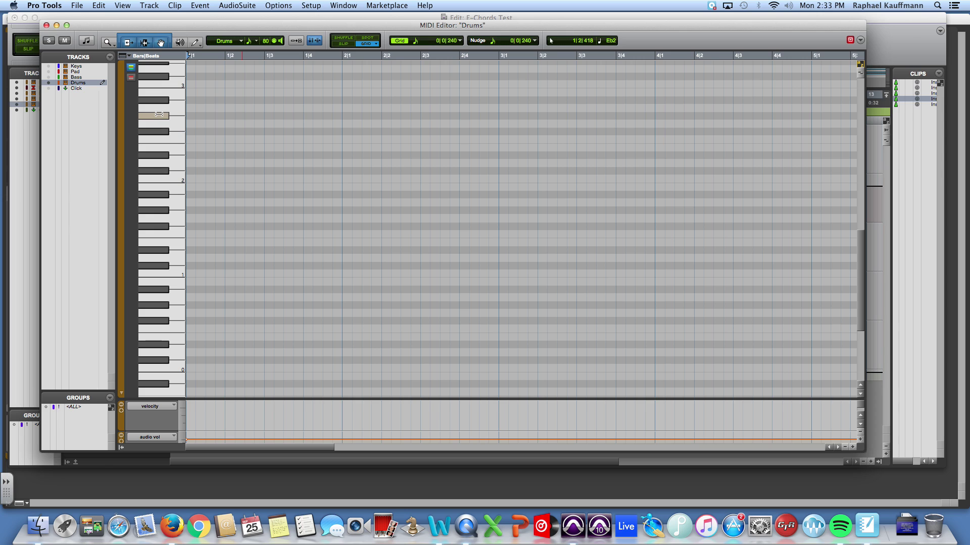
pyautogui.doubleClick(190, 115)
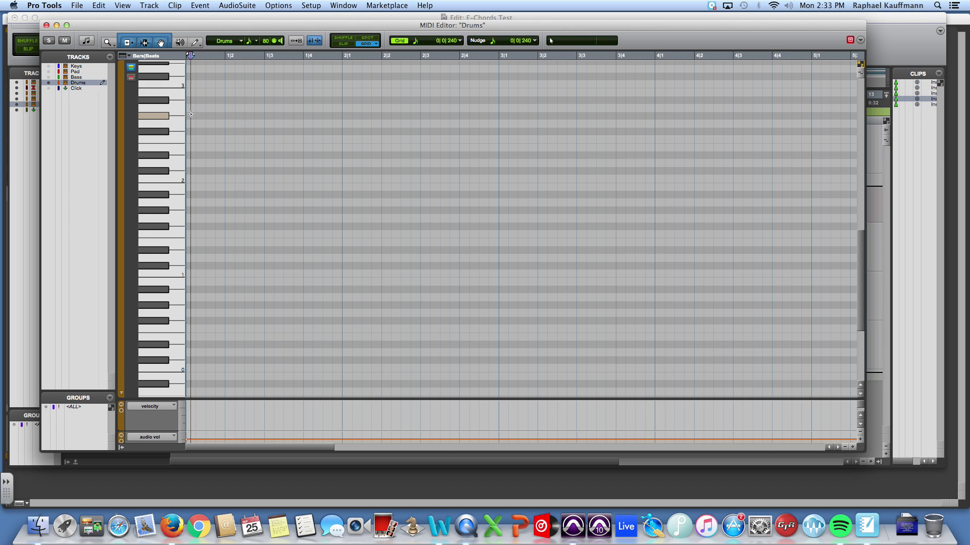
pyautogui.doubleClick(210, 115)
pyautogui.doubleClick(230, 115)
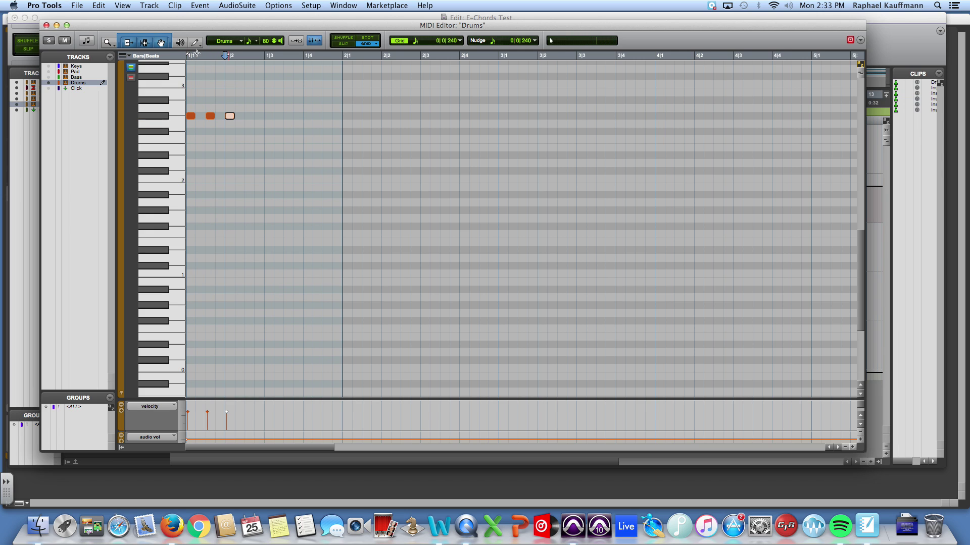
pyautogui.click(195, 43)
pyautogui.click(249, 116)
pyautogui.click(269, 116)
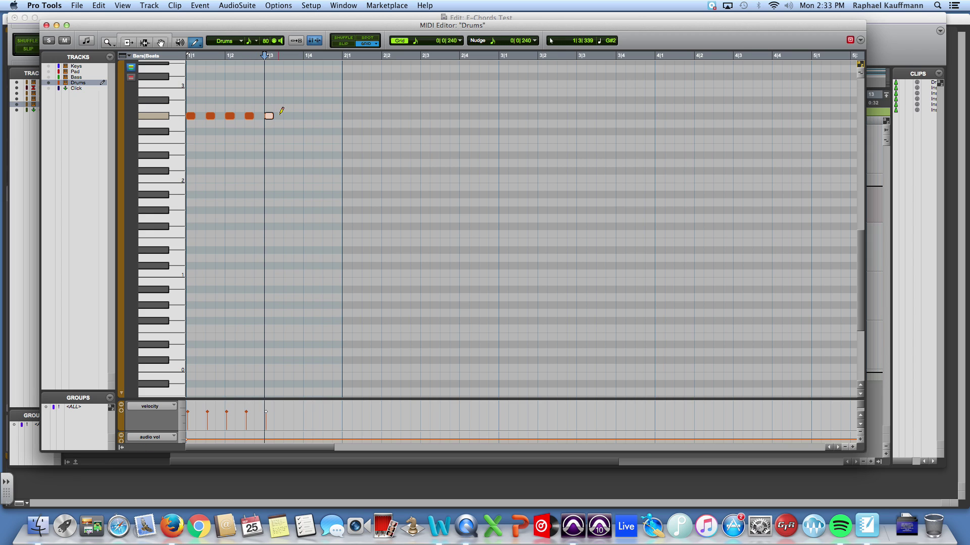
pyautogui.click(289, 116)
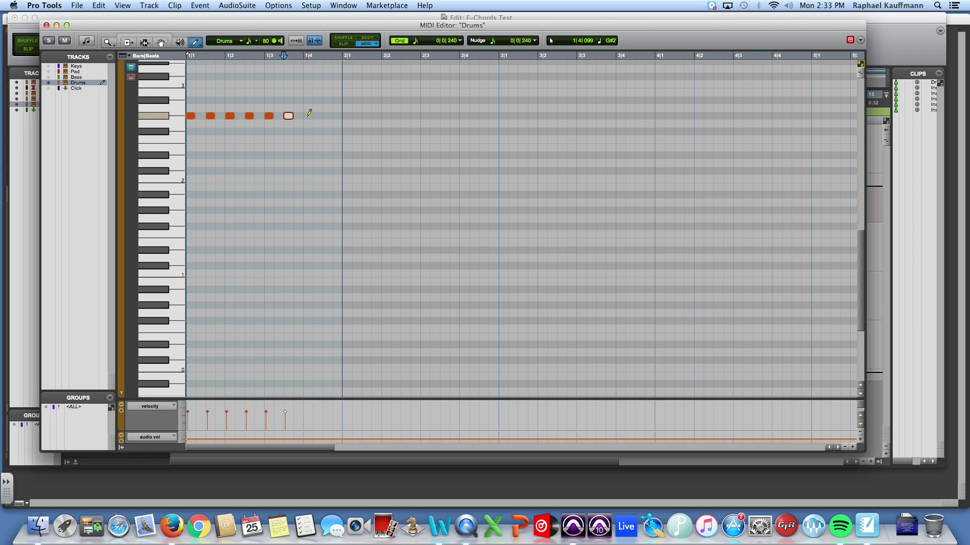
# - Fill beat 4 of bar 1 with four sixteenth-note hi-hats on G#2
pyautogui.click(307, 115)
pyautogui.click(318, 116)
pyautogui.click(328, 115)
pyautogui.click(337, 116)
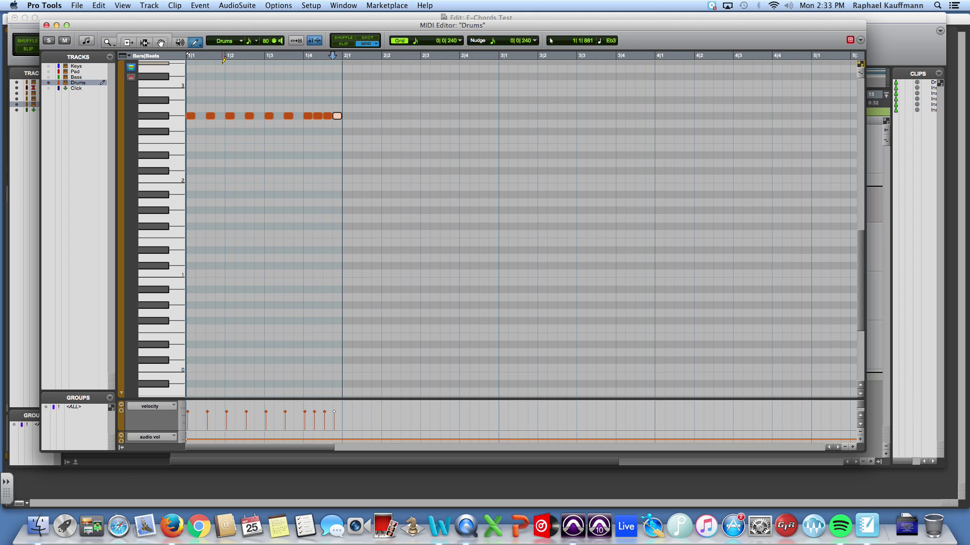
# - Add C1 kicks on beat 1, the last sixteenth of beat 2 and beat 3, and D1 snares on beats 2 and 4 of bar 1
pyautogui.click(192, 273)
pyautogui.click(230, 258)
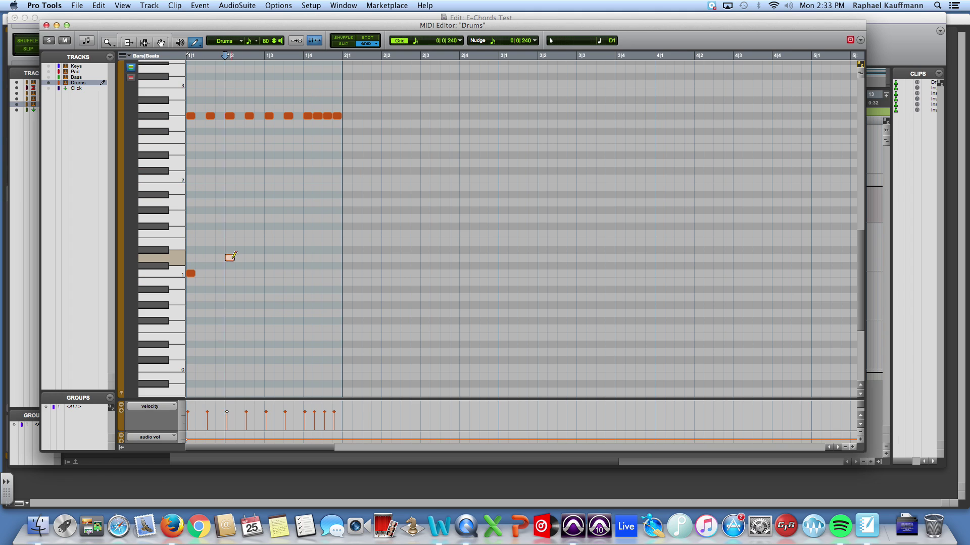
pyautogui.click(265, 274)
pyautogui.click(269, 273)
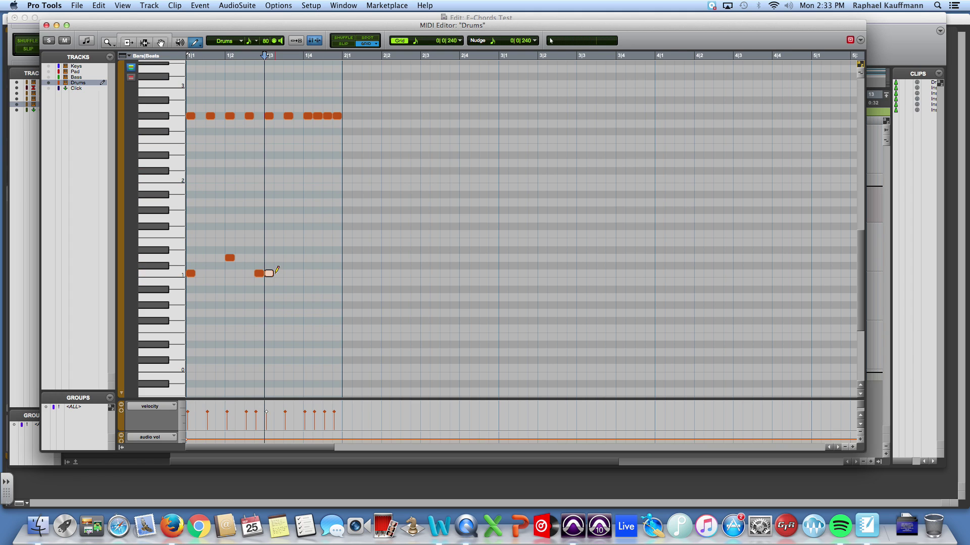
pyautogui.click(307, 258)
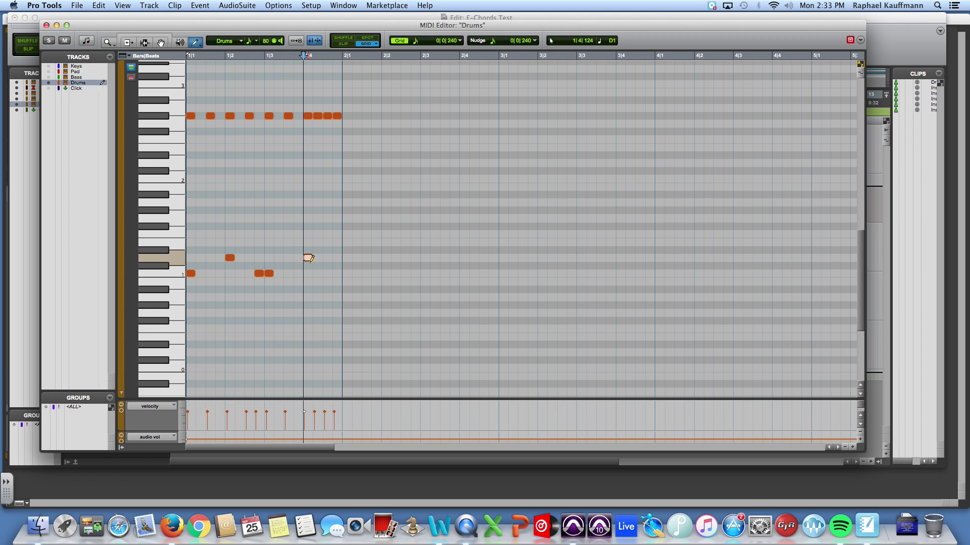
# - Close the MIDI Editor, duplicate the one-bar Drums clip three times to fill bars 1 to 4, and play the arrangement
pyautogui.click(46, 25)
pyautogui.click(211, 355)
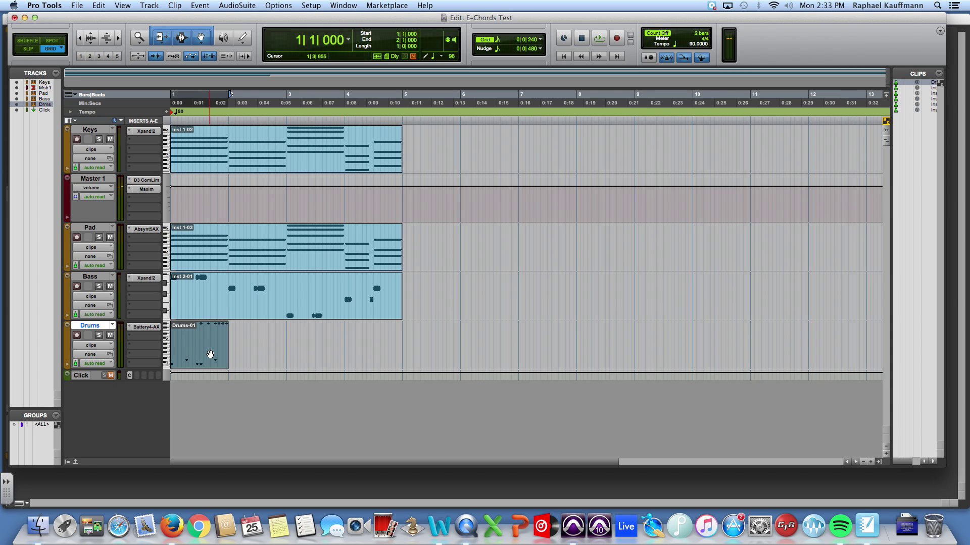
pyautogui.press('super+d')
pyautogui.press('super+d')
pyautogui.press('super+d')
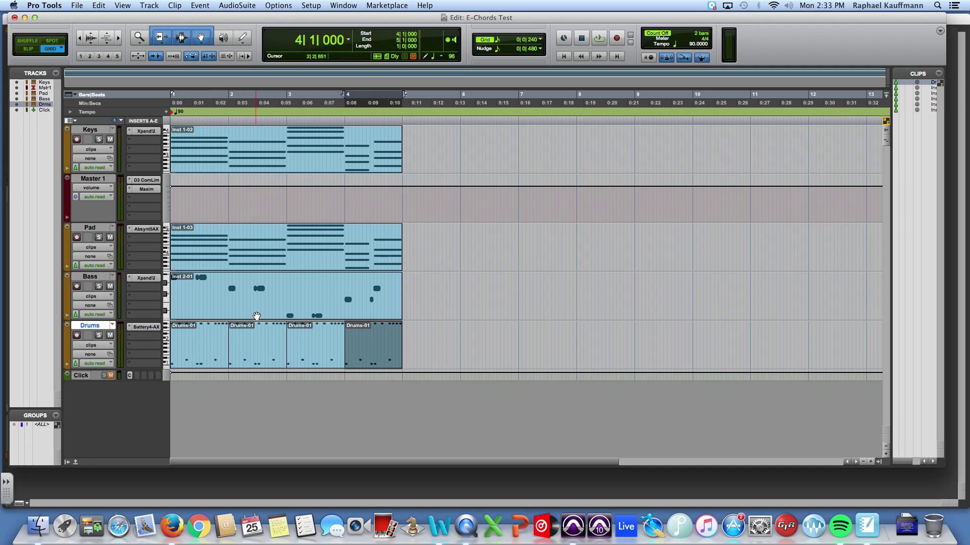
pyautogui.click(256, 316)
pyautogui.press('space')
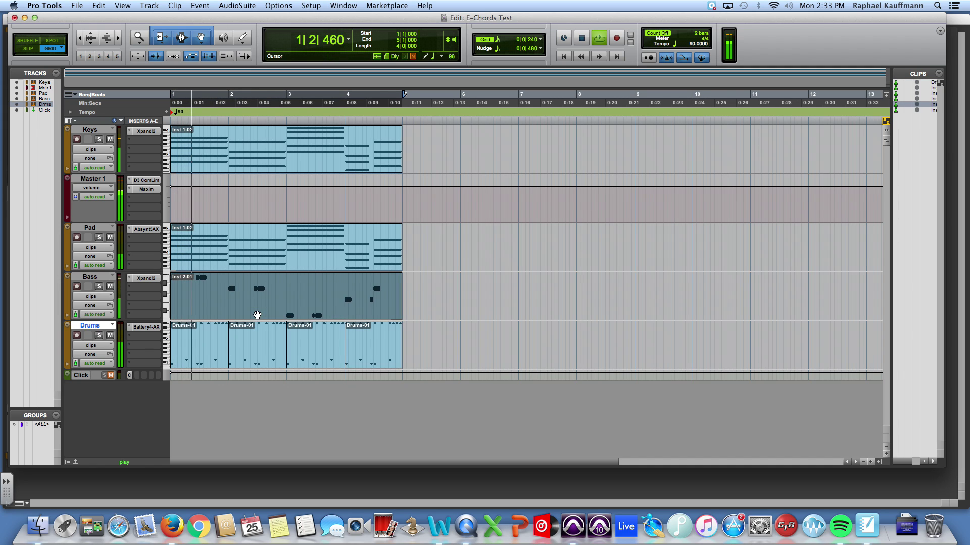
# - Reopen the first Drums clip in the MIDI Editor and slightly raise the velocity of bar 1's second hi-hat note
pyautogui.doubleClick(206, 355)
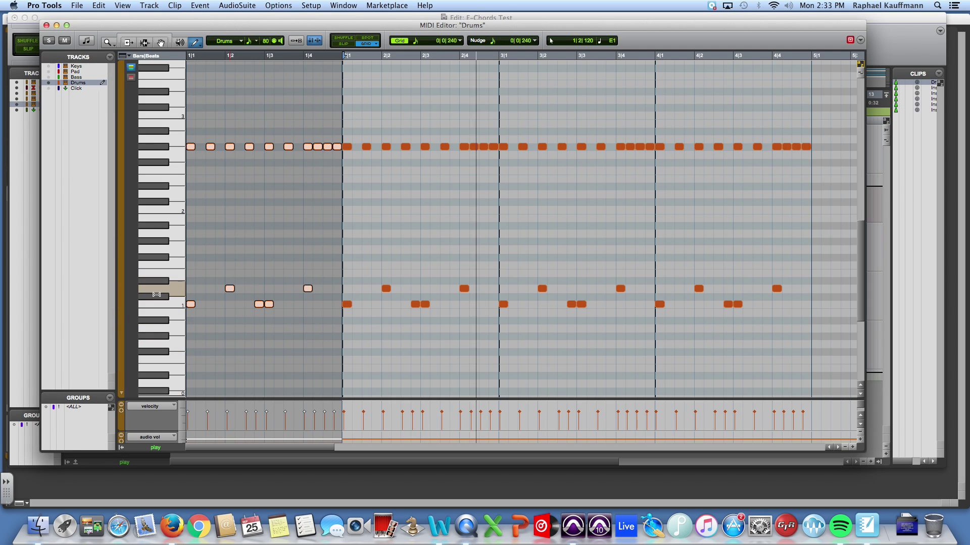
pyautogui.click(159, 311)
pyautogui.moveTo(209, 411); pyautogui.dragTo(209, 410)
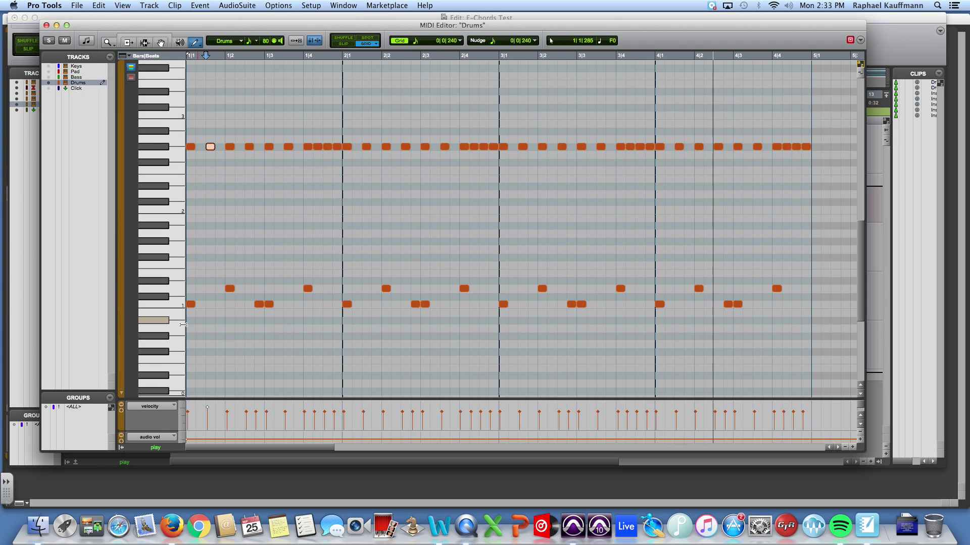
# - Raise the velocities of all C1 kick notes and all D1 snare notes, and return to the Edit window
pyautogui.click(174, 304)
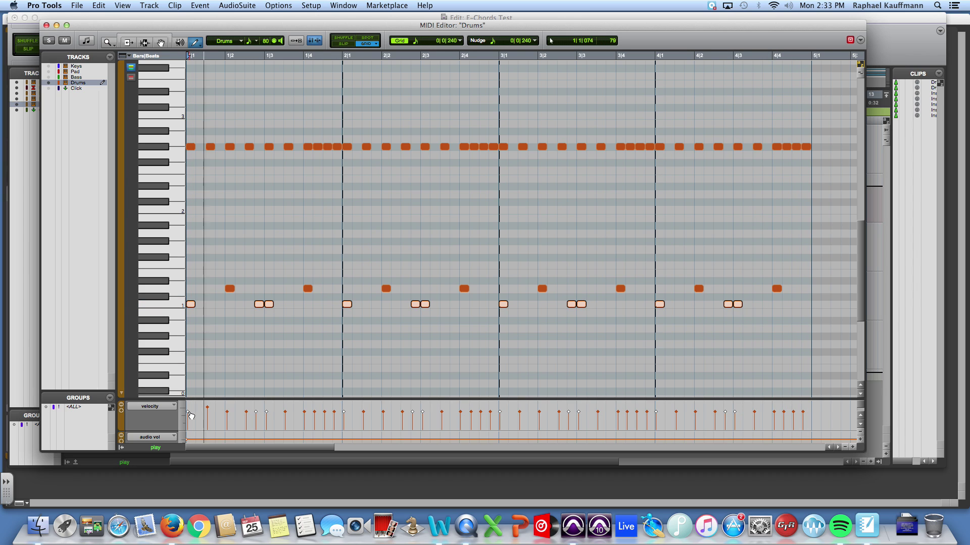
pyautogui.moveTo(191, 416); pyautogui.dragTo(189, 404)
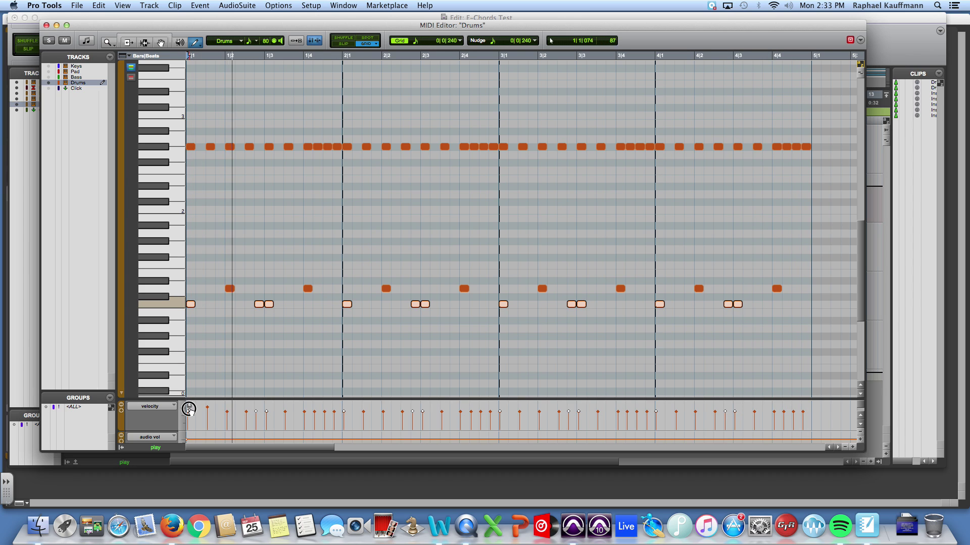
pyautogui.click(175, 289)
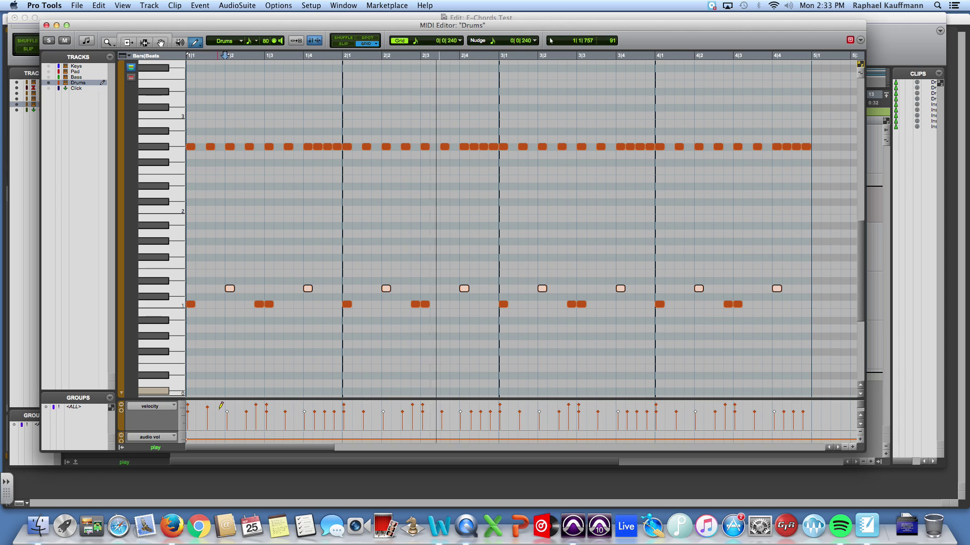
pyautogui.moveTo(220, 407); pyautogui.dragTo(223, 403)
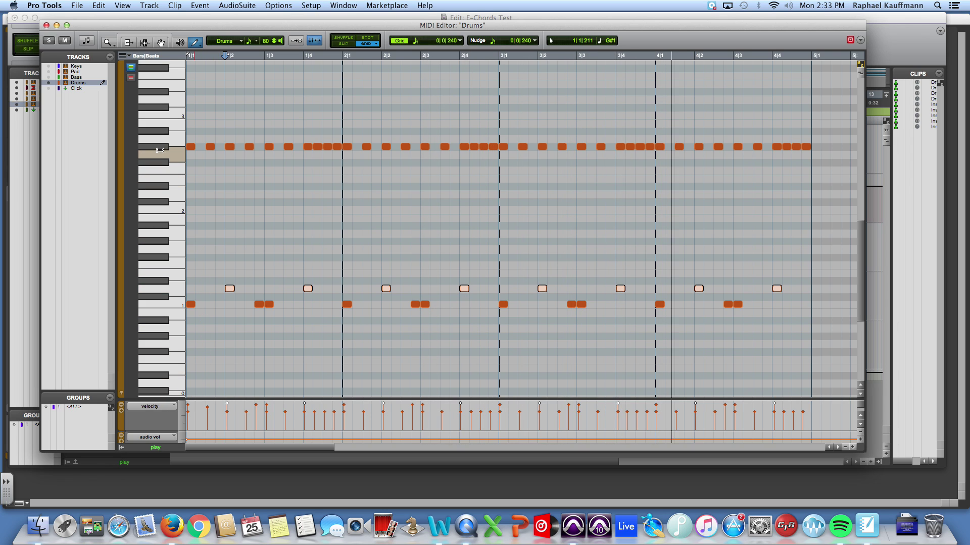
pyautogui.press('super+w')
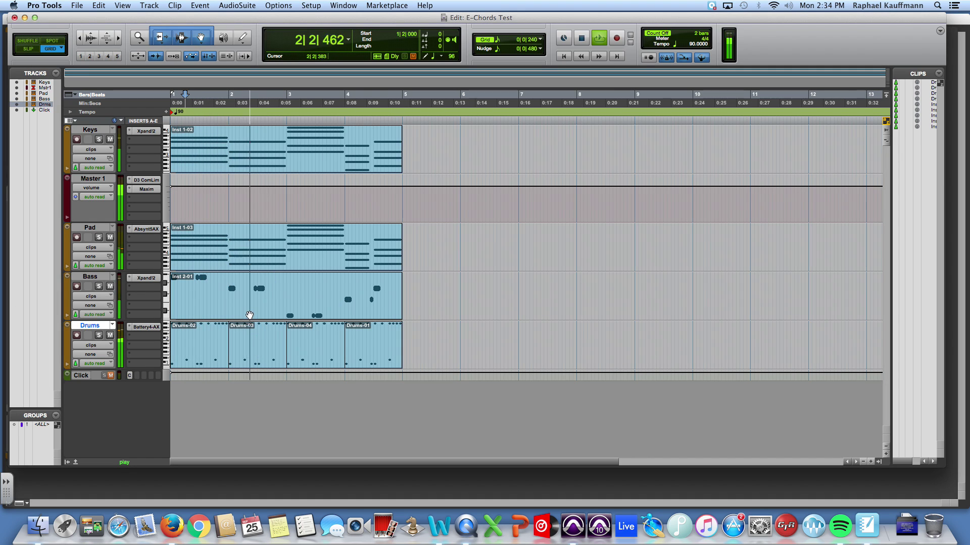
pyautogui.press('space')
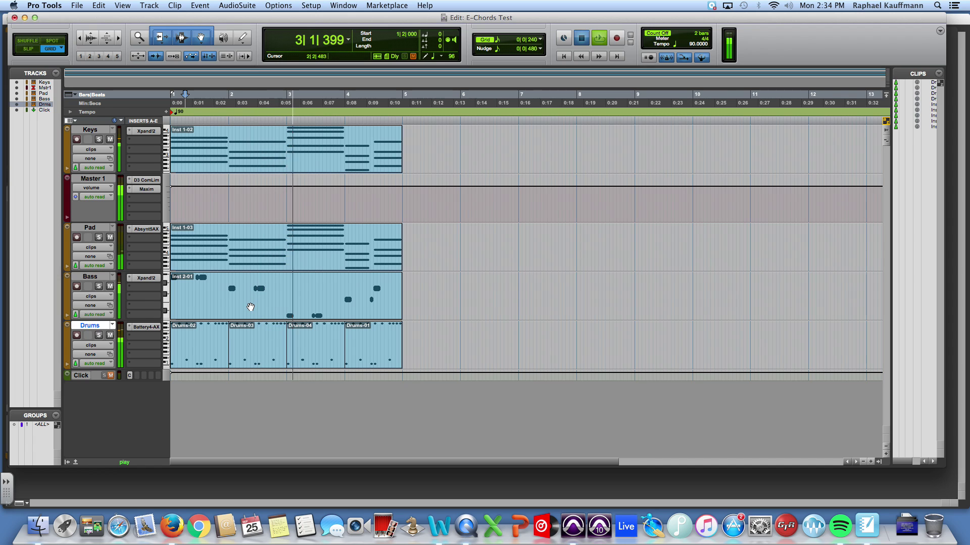